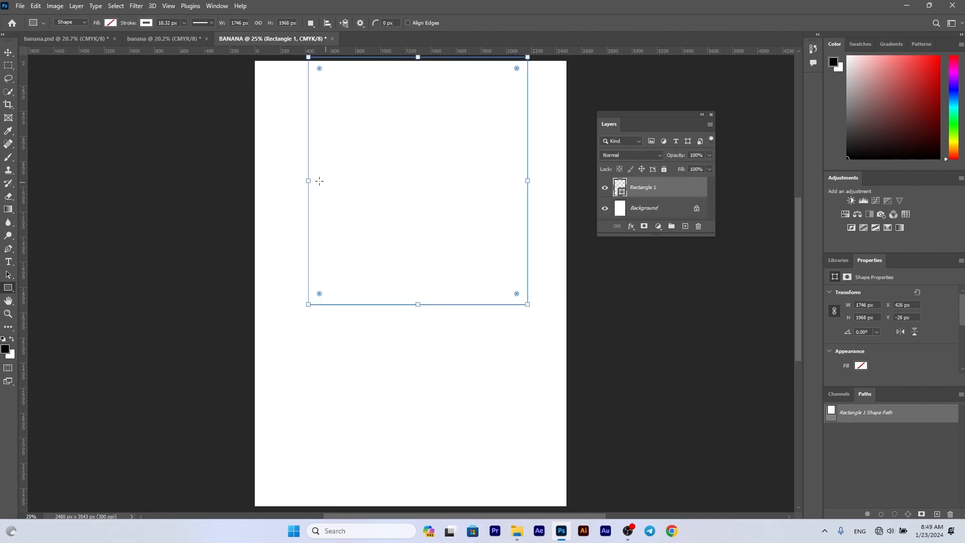
# - Give the rectangle a linear gradient fill and change its black colour stop to dark green
pyautogui.click(109, 24)
pyautogui.click(47, 77)
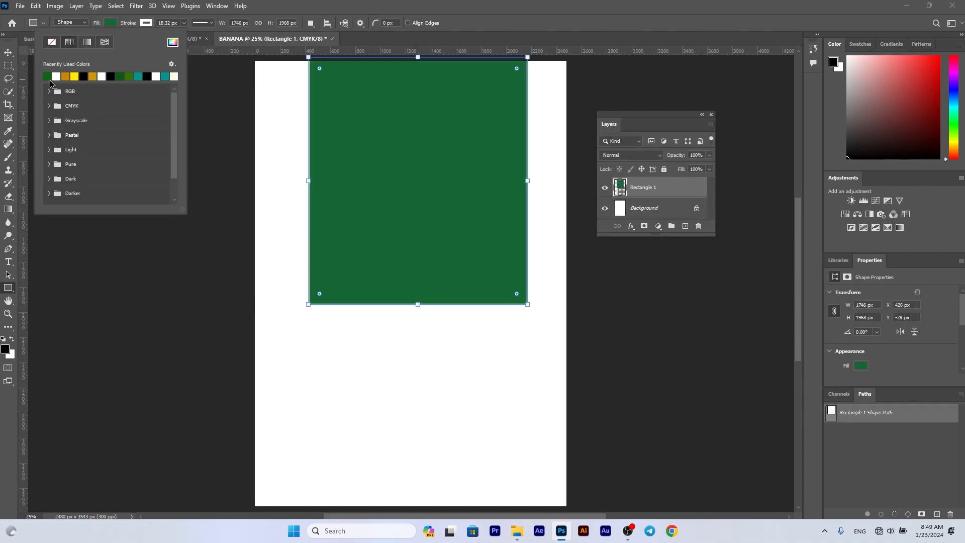
pyautogui.click(87, 42)
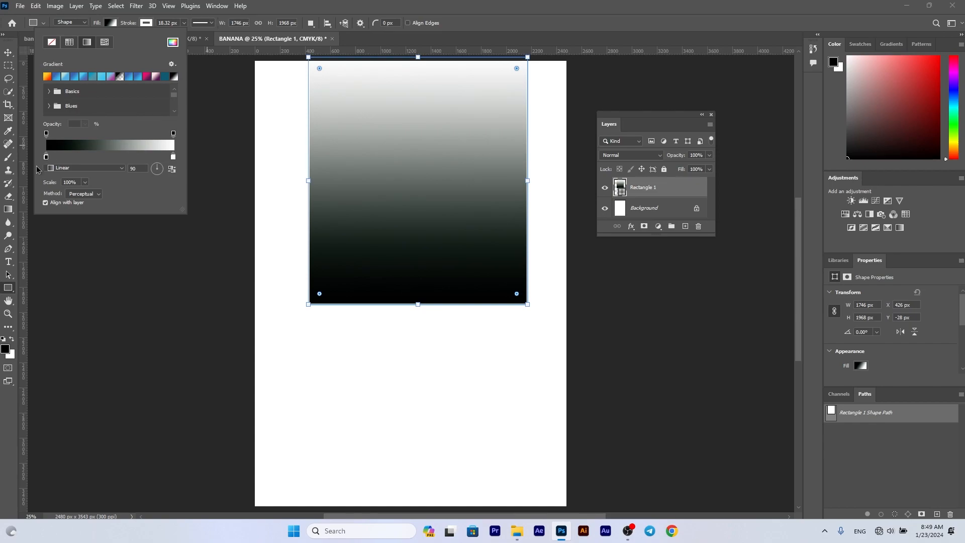
pyautogui.doubleClick(47, 159)
pyautogui.moveTo(630, 251); pyautogui.dragTo(660, 261)
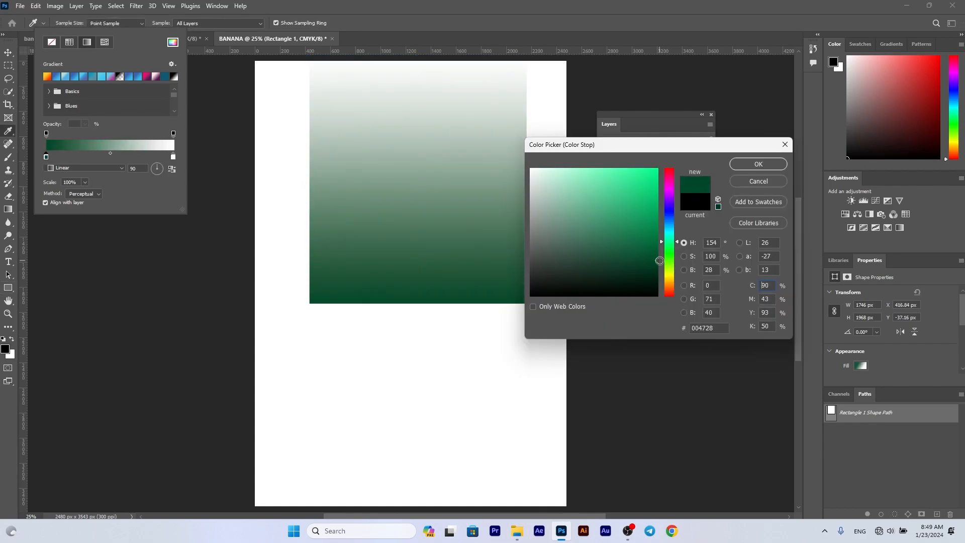
pyautogui.click(759, 165)
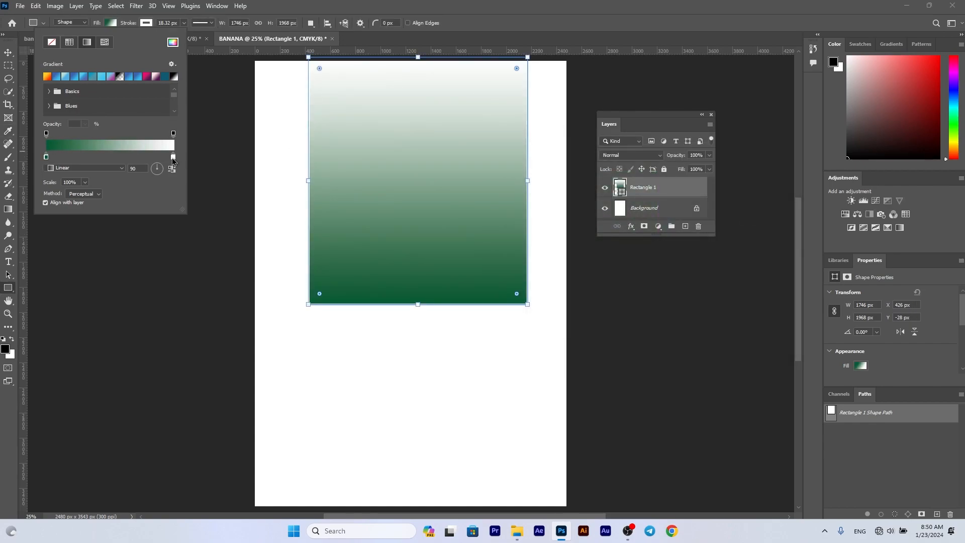
# - Set the gradient's white colour stop to green 056011 and deselect the rectangle
pyautogui.doubleClick(173, 157)
pyautogui.click(323, 281)
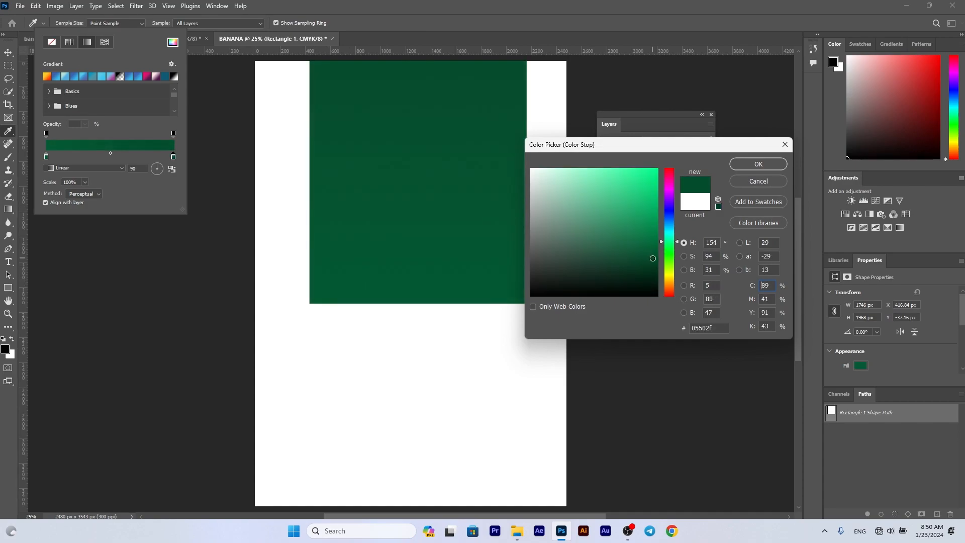
pyautogui.click(650, 248)
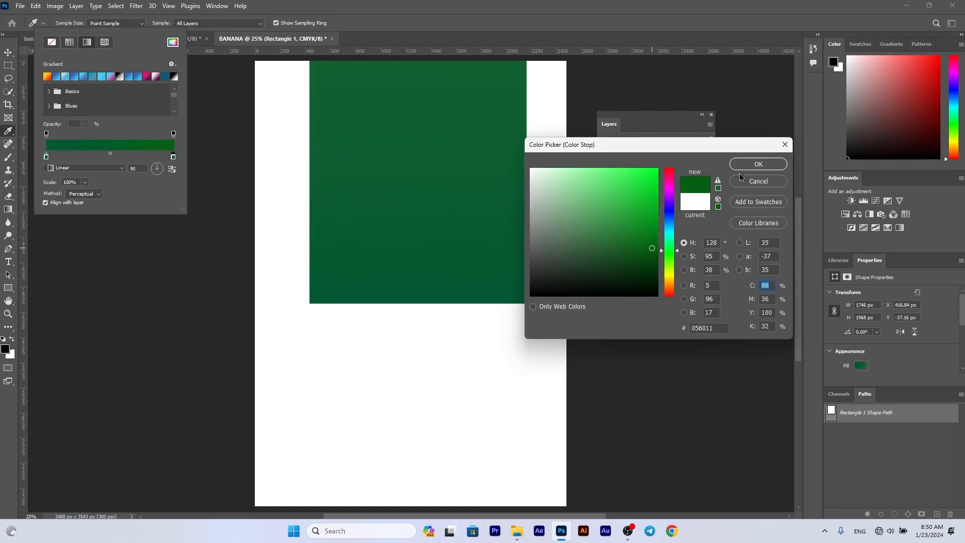
pyautogui.click(746, 165)
pyautogui.click(8, 52)
pyautogui.click(151, 153)
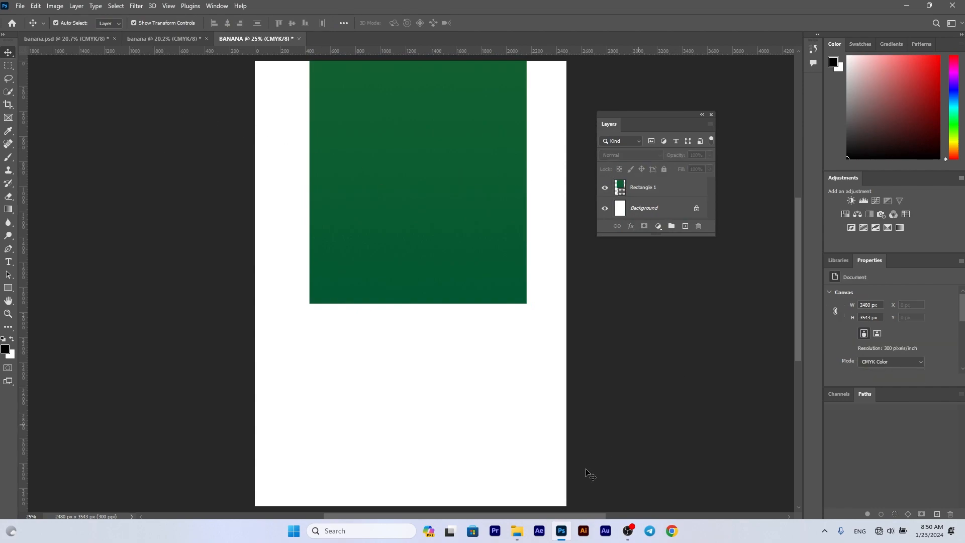
# - Place the pngegg (41) leaf image from Downloads and rotate it to about 144° at the page's upper edge
pyautogui.click(517, 531)
pyautogui.moveTo(640, 108); pyautogui.dragTo(444, 244)
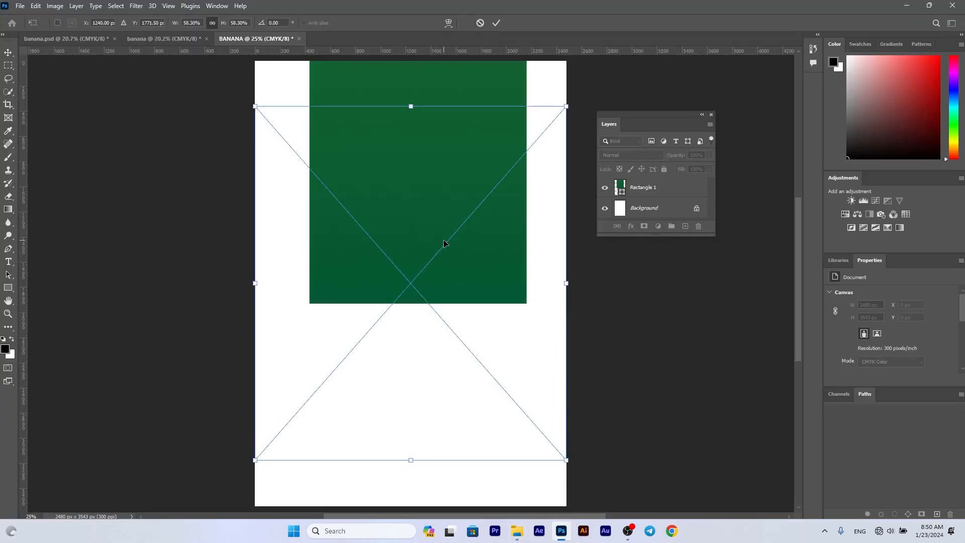
pyautogui.moveTo(433, 288); pyautogui.dragTo(450, 215)
pyautogui.moveTo(618, 393); pyautogui.dragTo(392, 102)
pyautogui.scroll(1, 424, 180)
pyautogui.scroll(-2, 424, 178)
pyautogui.scroll(-5, 398, 154)
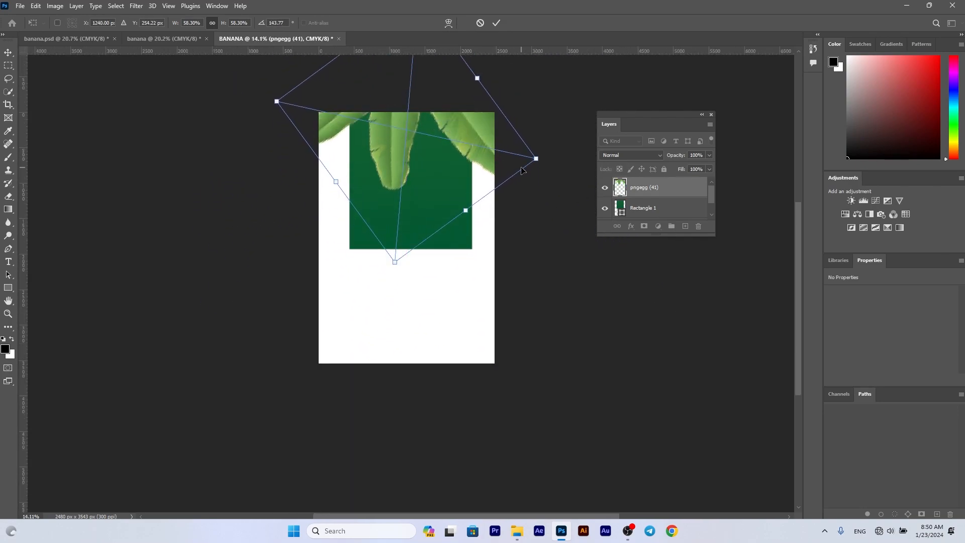
# - Scale the leaves to about 20%, rotate them to about 130°, and place them on the green rectangle's upper edge
pyautogui.moveTo(534, 160); pyautogui.dragTo(429, 85)
pyautogui.moveTo(477, 123); pyautogui.dragTo(433, 132)
pyautogui.scroll(1, 431, 131)
pyautogui.scroll(1, 430, 132)
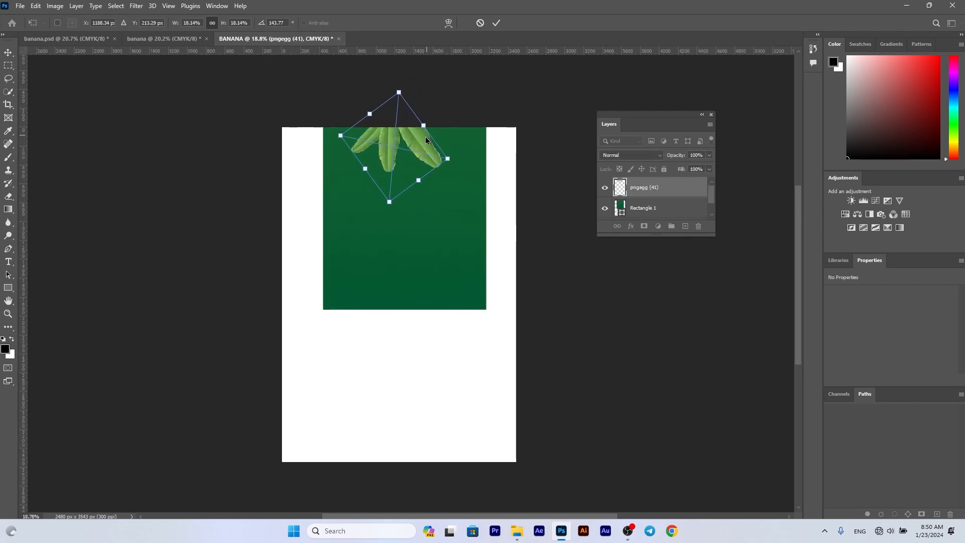
pyautogui.moveTo(455, 163); pyautogui.dragTo(421, 138)
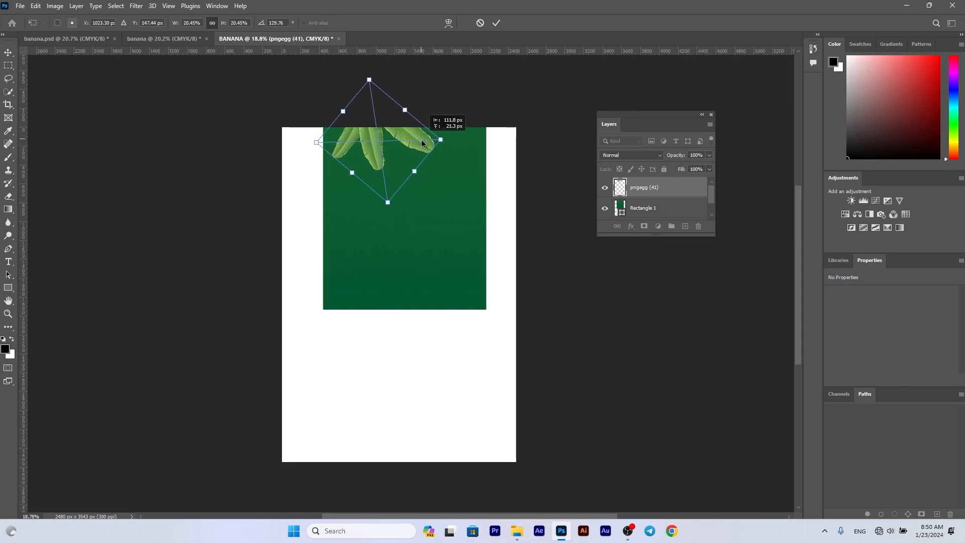
pyautogui.press('Return')
pyautogui.click(552, 263)
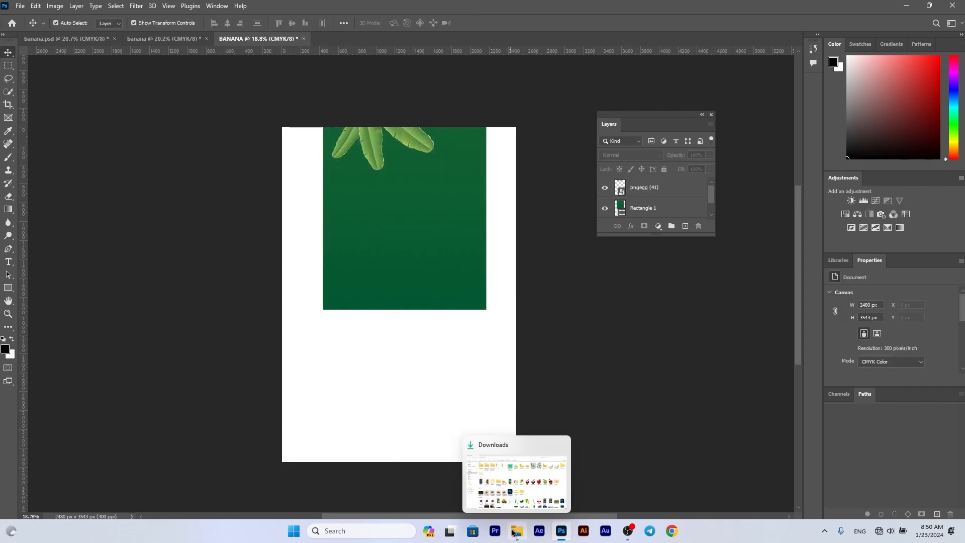
# - Open the top-view-bunch-bananas image from the Downloads folder in Photoshop
pyautogui.click(517, 531)
pyautogui.click(412, 108)
pyautogui.rightClick(412, 109)
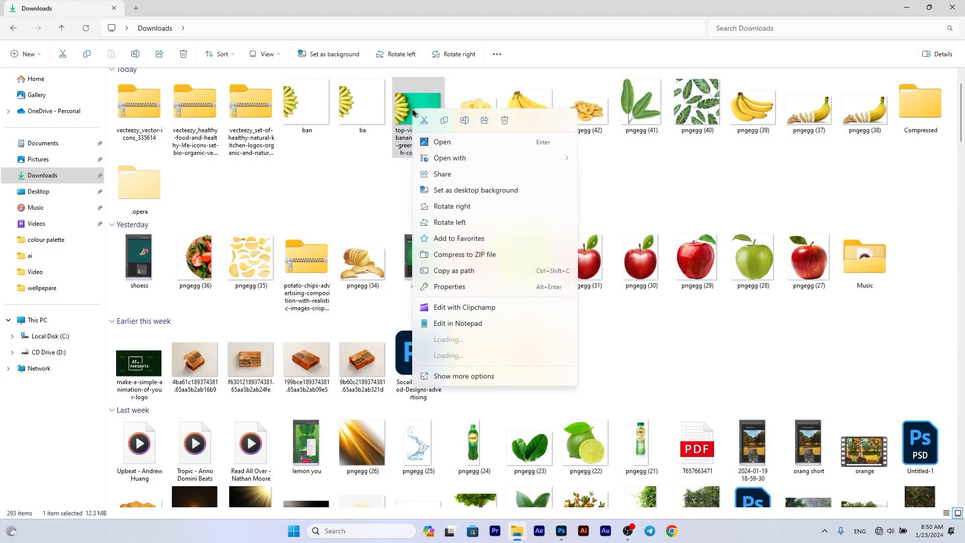
pyautogui.moveTo(466, 162)
pyautogui.click(613, 178)
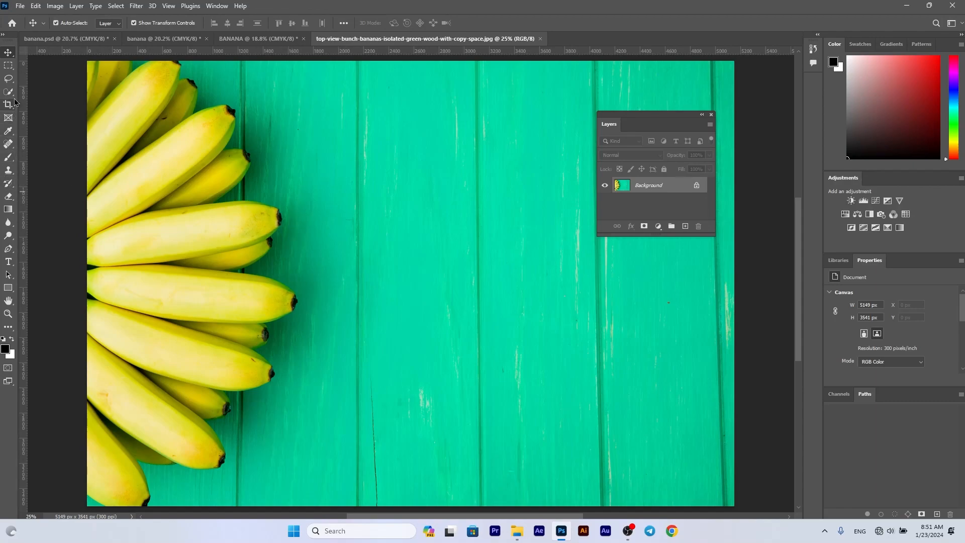
# - Select the banana bunch in Select and Mask using the Quick Selection brush
pyautogui.click(9, 92)
pyautogui.click(351, 23)
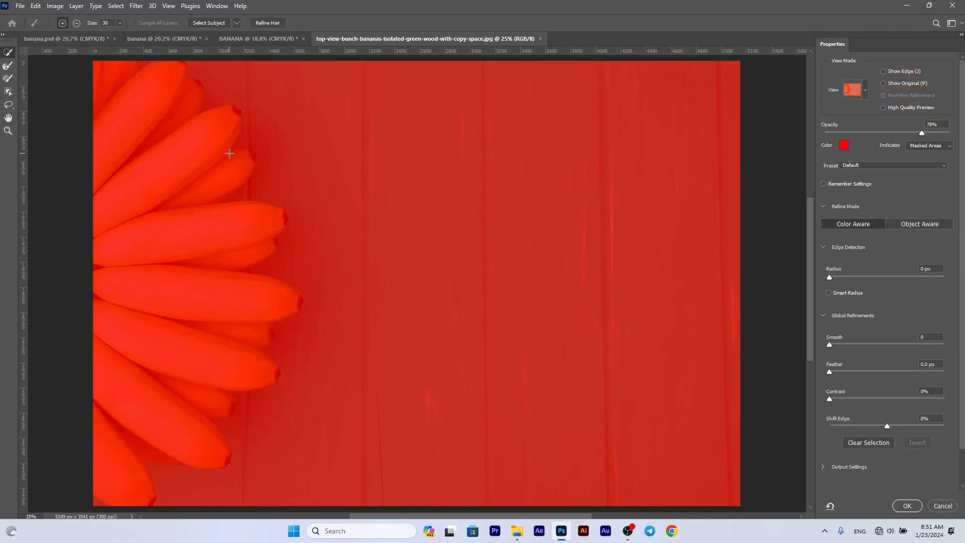
pyautogui.moveTo(229, 156)
pyautogui.mouseDown()
pyautogui.moveTo(154, 251)
pyautogui.moveTo(105, 138)
pyautogui.moveTo(102, 485)
pyautogui.moveTo(116, 324)
pyautogui.mouseUp()
pyautogui.scroll(-1, 117, 317)
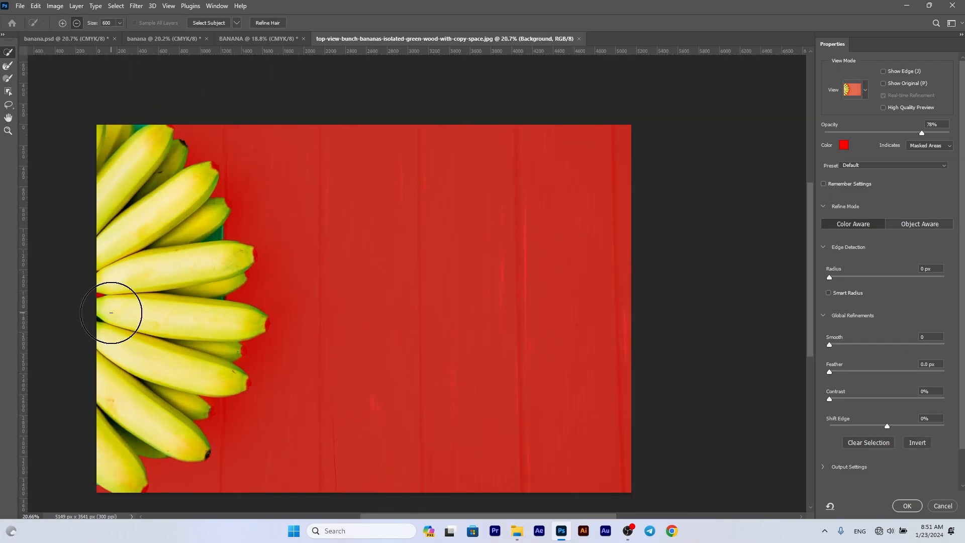
pyautogui.scroll(-1, 119, 313)
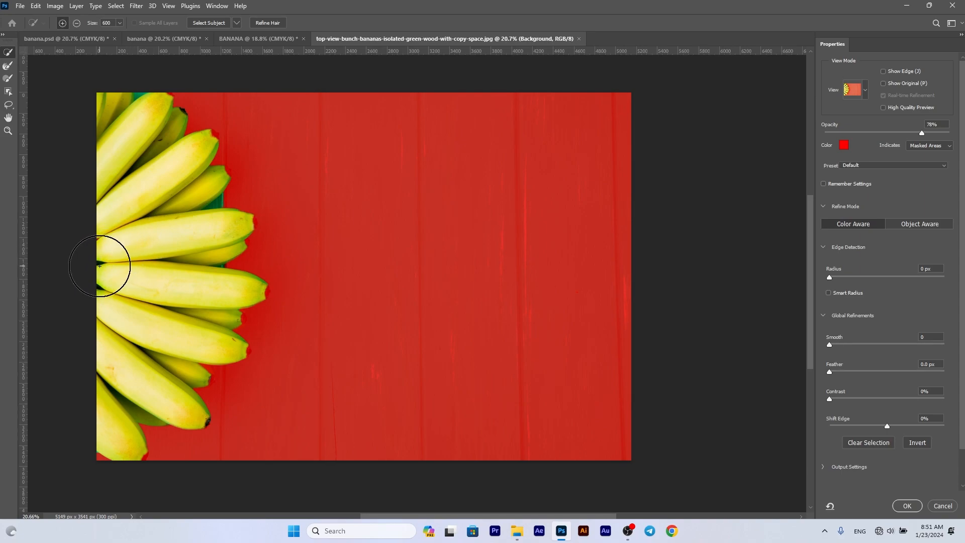
pyautogui.moveTo(97, 263)
pyautogui.mouseDown()
pyautogui.moveTo(118, 225)
pyautogui.moveTo(130, 291)
pyautogui.mouseUp()
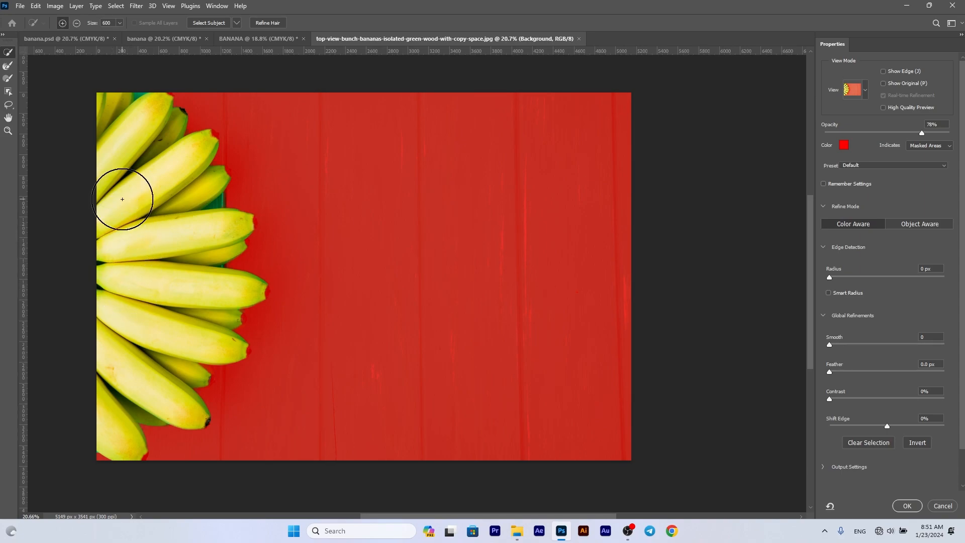
pyautogui.click(8, 65)
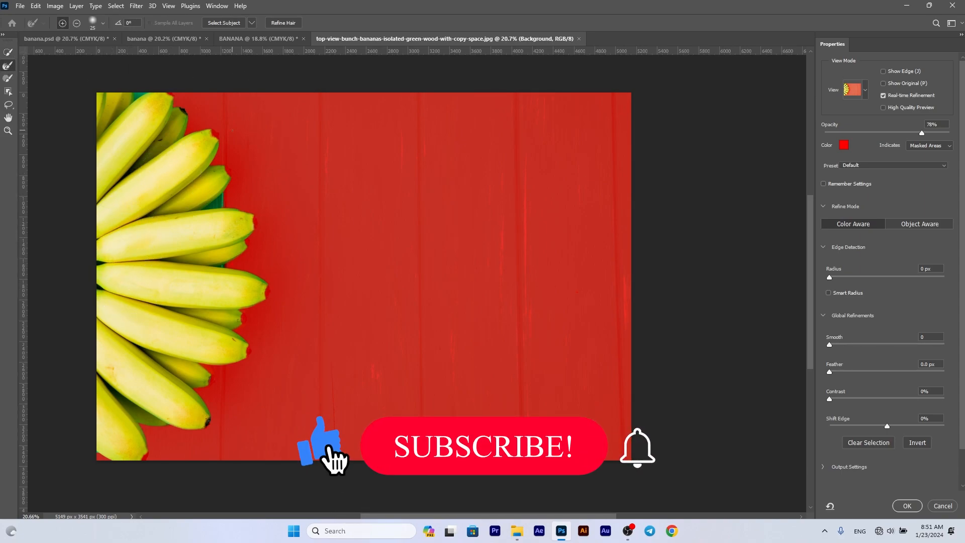
pyautogui.press(']')
pyautogui.press(']')
pyautogui.press(']')
pyautogui.press(']')
pyautogui.press(']')
pyautogui.press(']')
pyautogui.press(']')
pyautogui.press(']')
pyautogui.press(']')
pyautogui.press(']')
pyautogui.press(']')
pyautogui.press(']')
pyautogui.press(']')
pyautogui.press(']')
pyautogui.press(']')
pyautogui.press(']')
pyautogui.press(']')
pyautogui.press(']')
pyautogui.press(']')
pyautogui.press(']')
pyautogui.press('[')
pyautogui.press('[')
pyautogui.press('[')
pyautogui.press('[')
pyautogui.press('[')
pyautogui.press('[')
pyautogui.press('[')
pyautogui.press('[')
pyautogui.press('[')
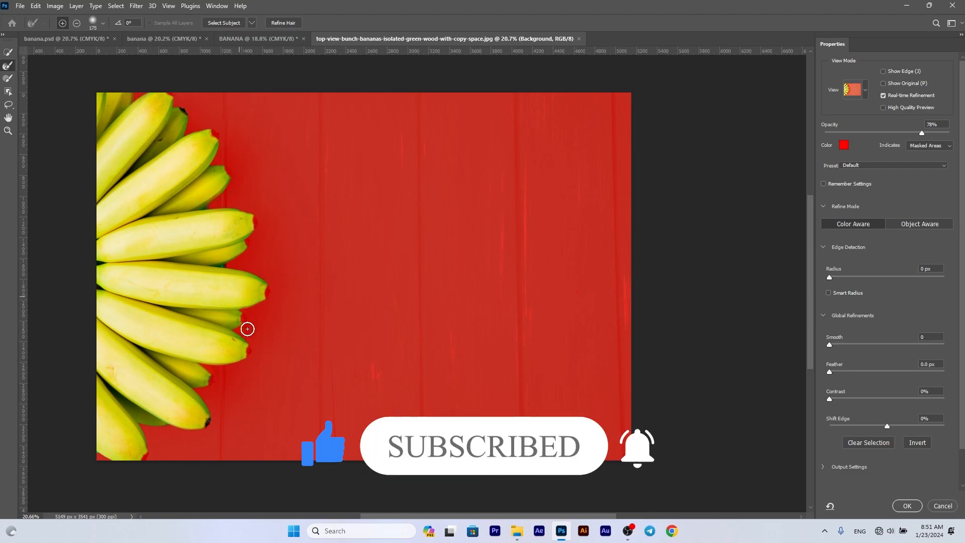
# - Add the missing tips of the lower bananas to the selection with a size 60 Quick Selection brush
pyautogui.scroll(-1, 198, 410)
pyautogui.scroll(5, 140, 404)
pyautogui.scroll(-1, 125, 403)
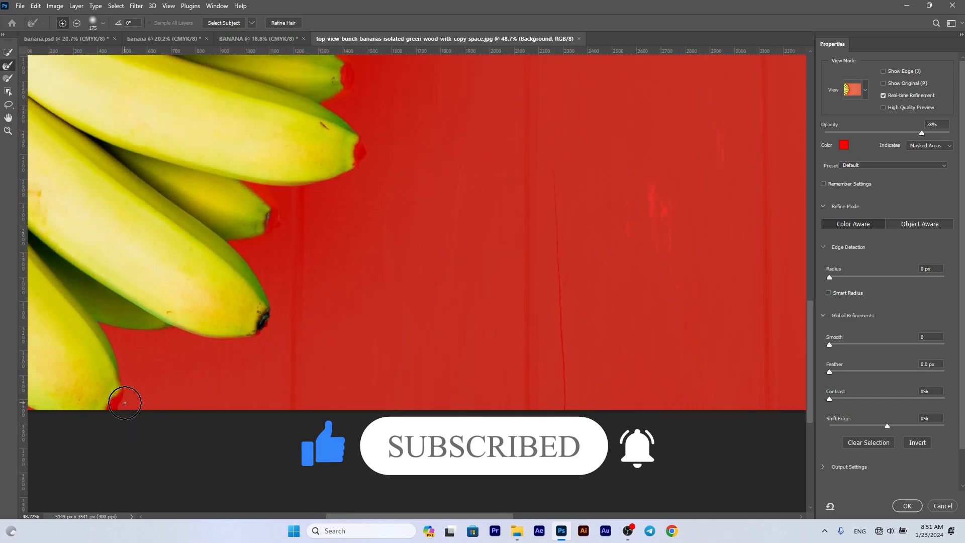
pyautogui.click(8, 53)
pyautogui.press('[')
pyautogui.press('[')
pyautogui.press('[')
pyautogui.press('[')
pyautogui.press('[')
pyautogui.press('[')
pyautogui.press('[')
pyautogui.press('[')
pyautogui.press('[')
pyautogui.press('[')
pyautogui.press('[')
pyautogui.press('[')
pyautogui.press('[')
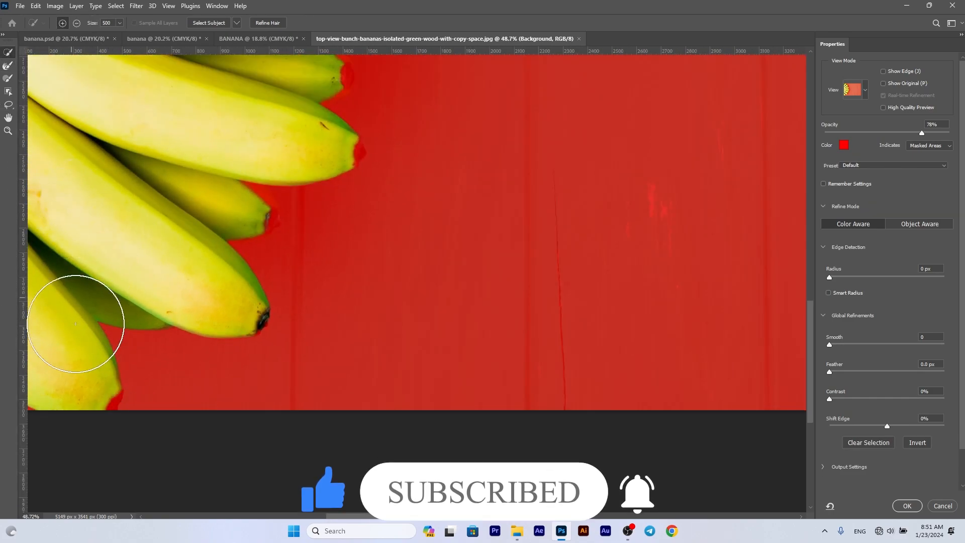
pyautogui.scroll(3, 277, 256)
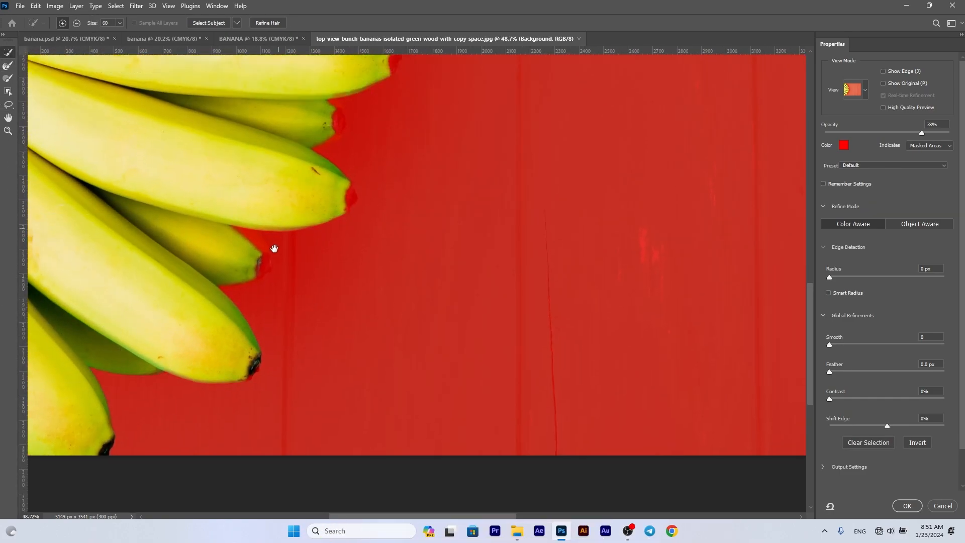
pyautogui.moveTo(328, 158); pyautogui.dragTo(297, 260)
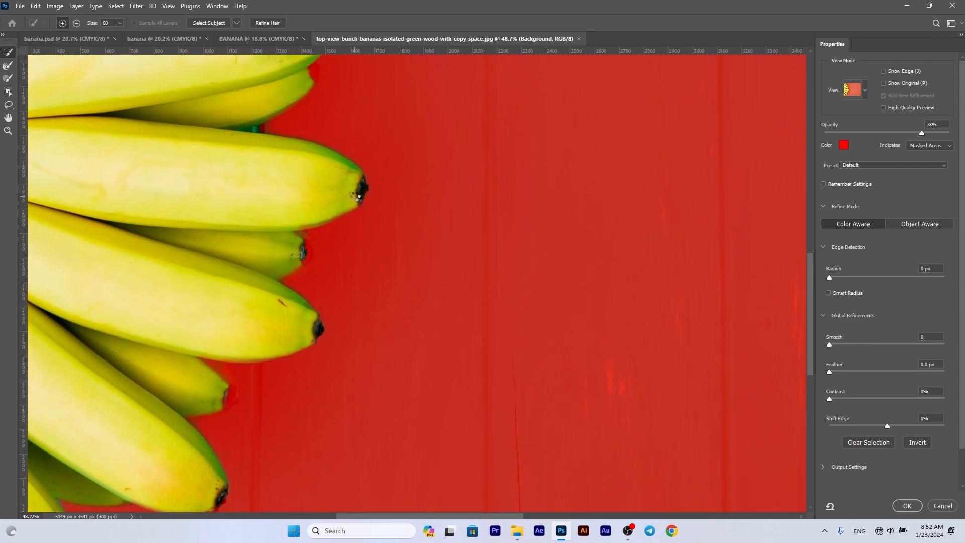
# - Add the missing tips of the upper bananas to the selection and output it as a layer mask
pyautogui.scroll(5, 342, 221)
pyautogui.scroll(6, 327, 151)
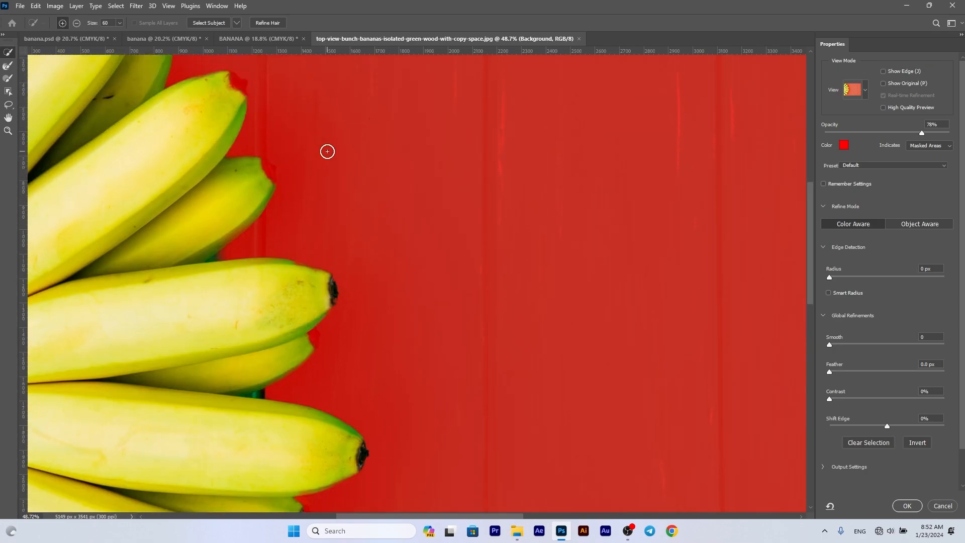
pyautogui.moveTo(224, 107); pyautogui.dragTo(276, 246)
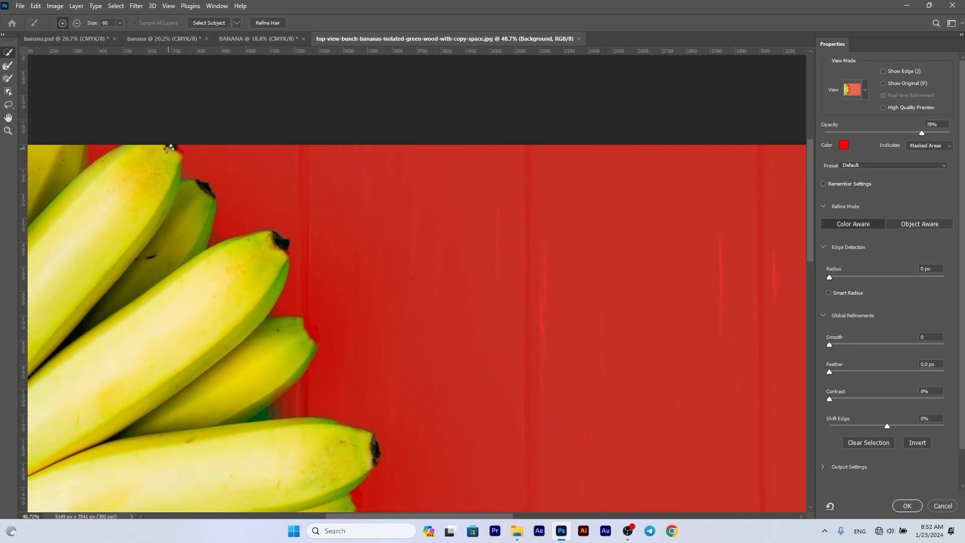
pyautogui.scroll(-2, 163, 168)
pyautogui.scroll(-5, 157, 189)
pyautogui.scroll(-3, 201, 189)
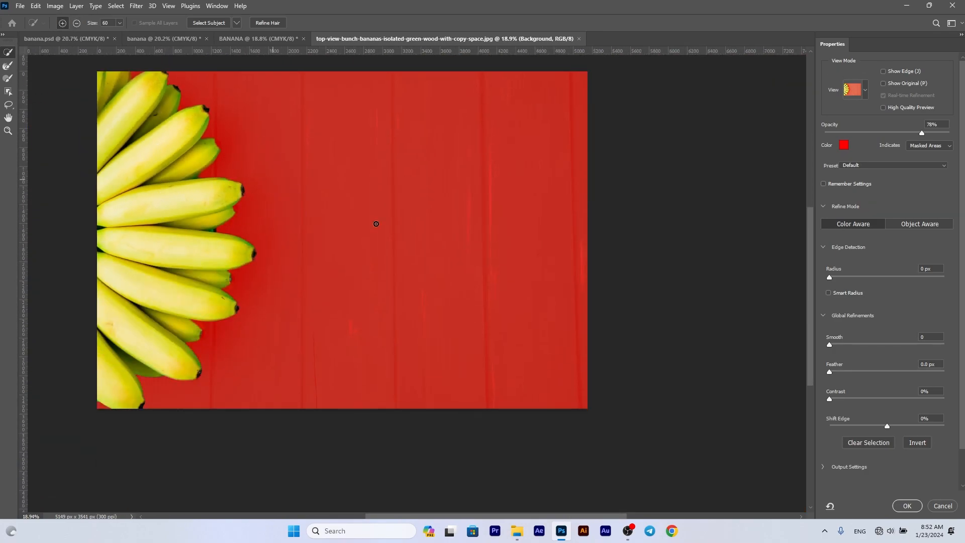
pyautogui.click(907, 506)
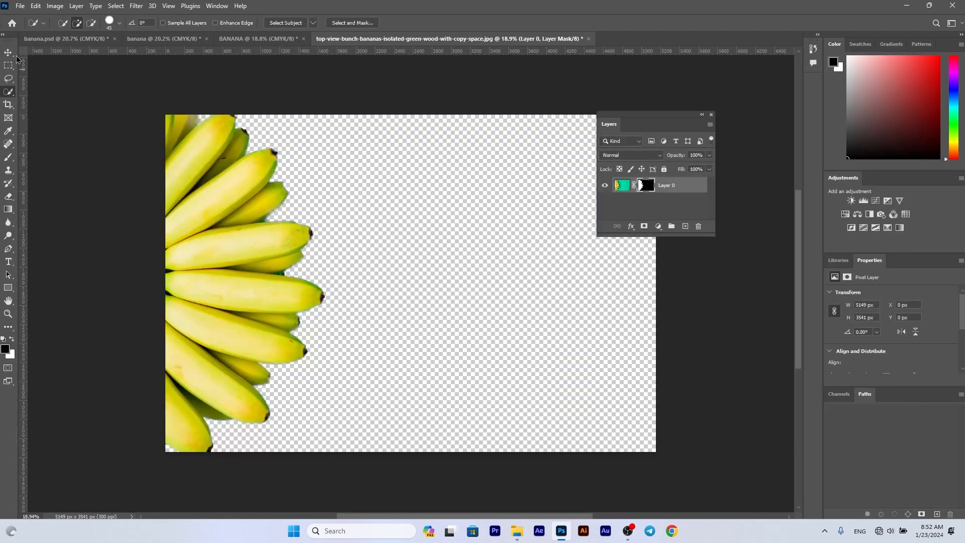
# - Copy the masked banana layer into the BANANA document
pyautogui.press('v')
pyautogui.moveTo(205, 259); pyautogui.dragTo(261, 42)
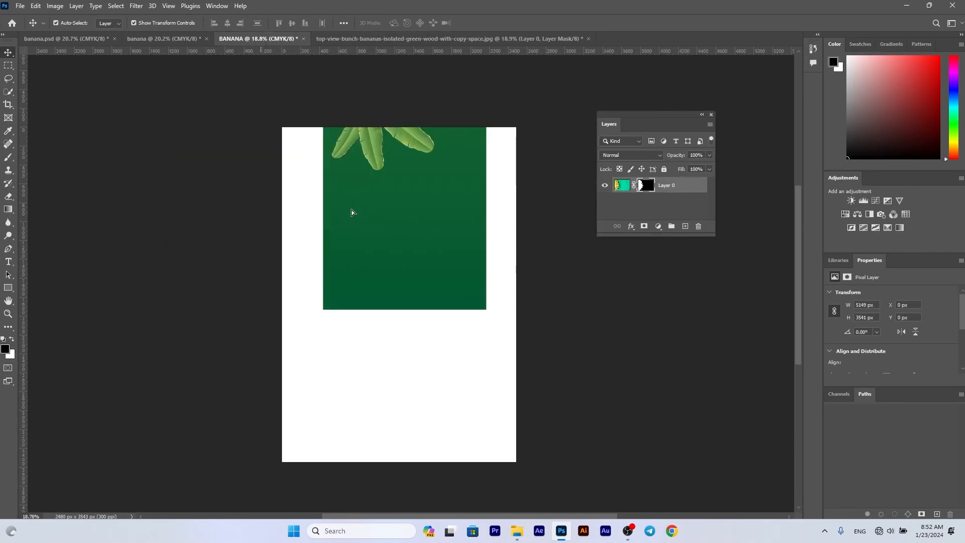
pyautogui.moveTo(352, 212); pyautogui.dragTo(346, 214)
pyautogui.moveTo(397, 159); pyautogui.dragTo(375, 328)
pyautogui.hotkey('ctrl', 'z')
pyautogui.scroll(-1, 664, 205)
pyautogui.scroll(1, 632, 198)
pyautogui.click(605, 189)
pyautogui.click(605, 189)
pyautogui.click(590, 193)
# - Scale down the banana bunch and place it along the page's left edge, slightly overlapping the green rectangle
pyautogui.scroll(1, 657, 189)
pyautogui.click(671, 193)
pyautogui.hotkey('ctrl', 't')
pyautogui.moveTo(233, 119); pyautogui.dragTo(329, 131)
pyautogui.moveTo(683, 392); pyautogui.dragTo(410, 205)
pyautogui.moveTo(262, 126); pyautogui.dragTo(341, 181)
pyautogui.moveTo(497, 271); pyautogui.dragTo(455, 242)
pyautogui.moveTo(301, 181); pyautogui.dragTo(285, 181)
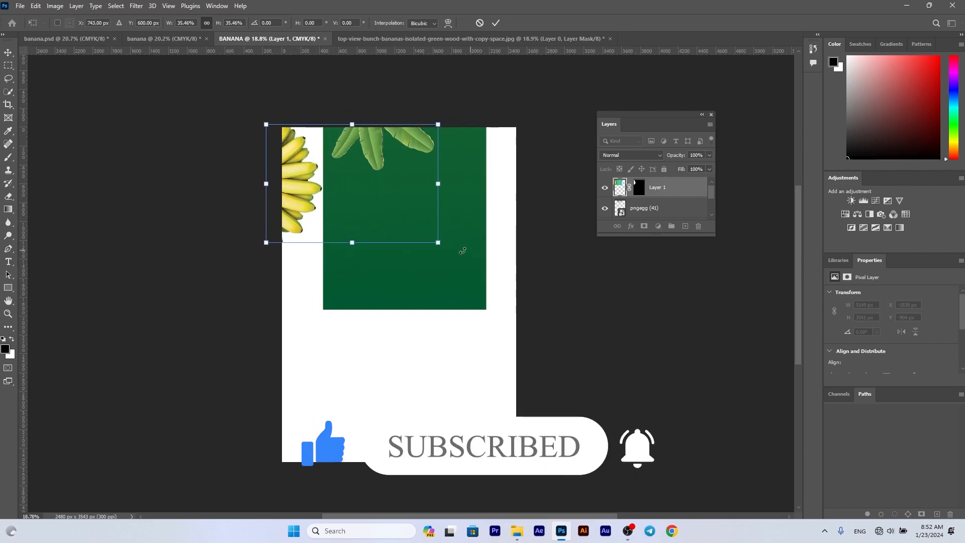
pyautogui.moveTo(439, 244); pyautogui.dragTo(459, 257)
pyautogui.moveTo(283, 163); pyautogui.dragTo(307, 180)
pyautogui.press('Return')
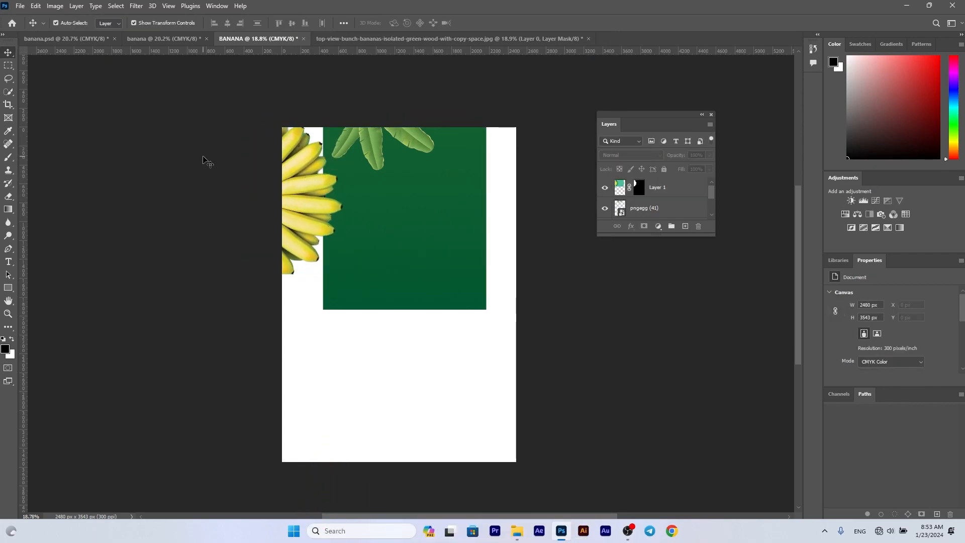
# - Select the Background layer, and copy the layer style of the Color Fill 1 layer in banana.psd
pyautogui.click(664, 211)
pyautogui.scroll(-3, 662, 210)
pyautogui.click(661, 210)
pyautogui.click(658, 227)
pyautogui.click(83, 40)
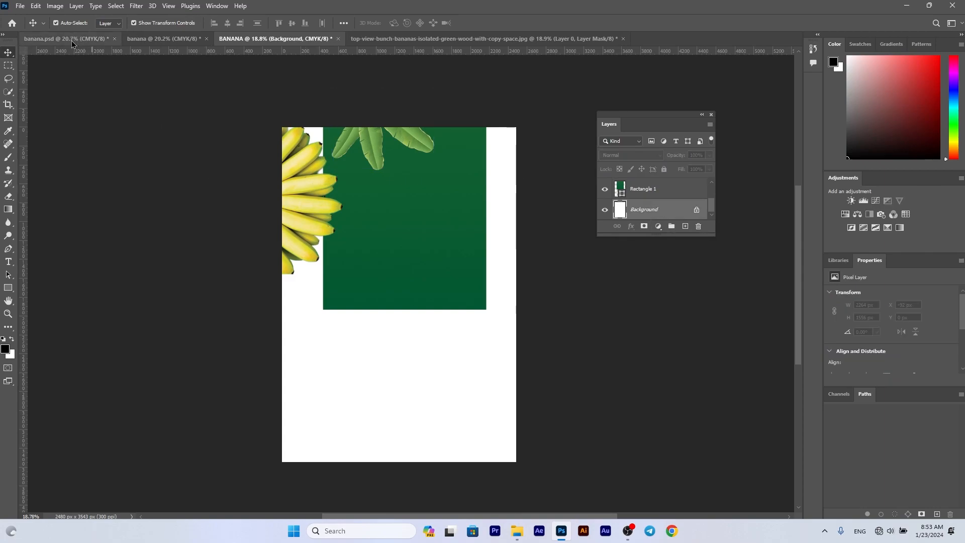
pyautogui.rightClick(653, 210)
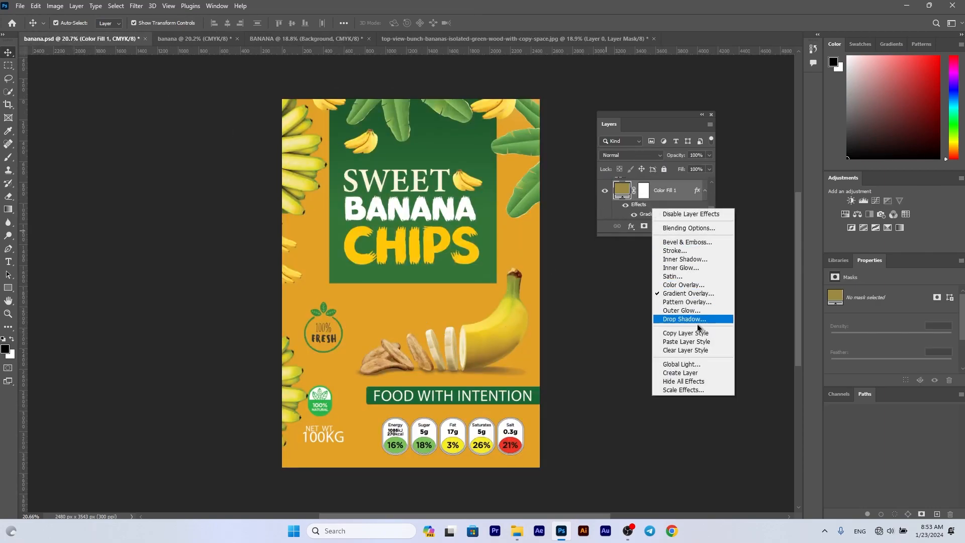
pyautogui.click(687, 333)
# - Add an orange Solid Color fill layer above the Background in the BANANA document and paste the copied layer style onto it
pyautogui.click(306, 38)
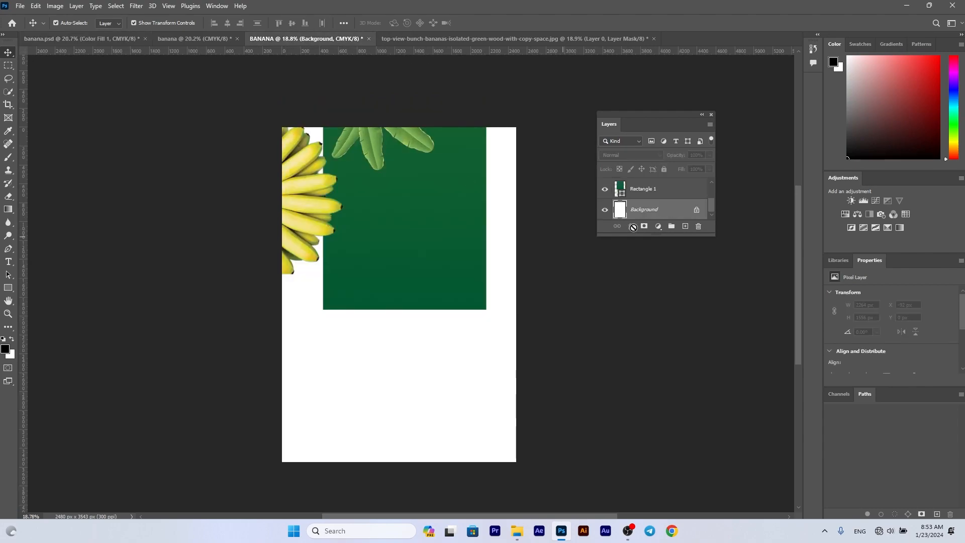
pyautogui.rightClick(650, 214)
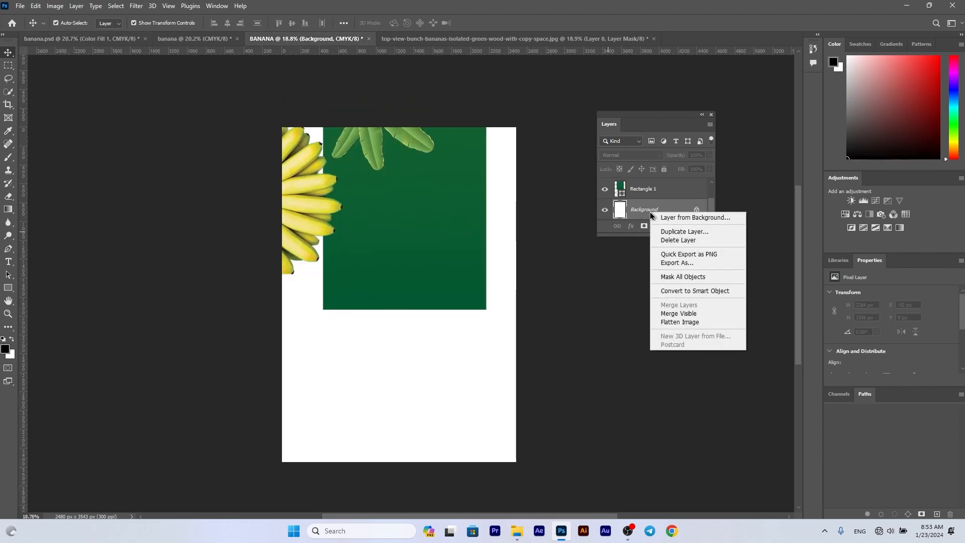
pyautogui.click(658, 227)
pyautogui.click(658, 226)
pyautogui.click(667, 238)
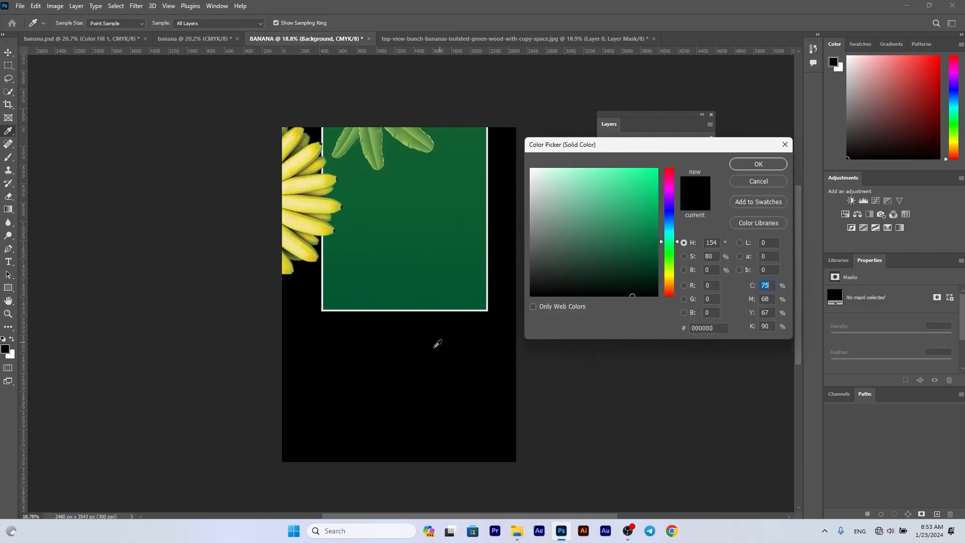
pyautogui.moveTo(674, 275); pyautogui.dragTo(672, 285)
pyautogui.click(646, 171)
pyautogui.click(758, 164)
pyautogui.rightClick(664, 210)
pyautogui.click(714, 332)
# - Set the end colour stop of the fill layer's Gradient Overlay to cf8a0b, leaving the start stop as it is
pyautogui.scroll(-2, 651, 206)
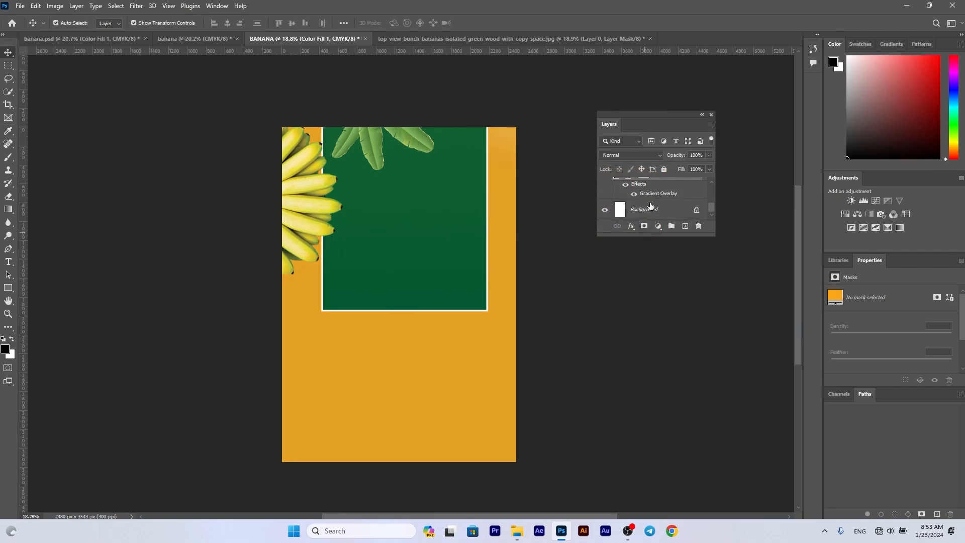
pyautogui.doubleClick(662, 193)
pyautogui.click(760, 297)
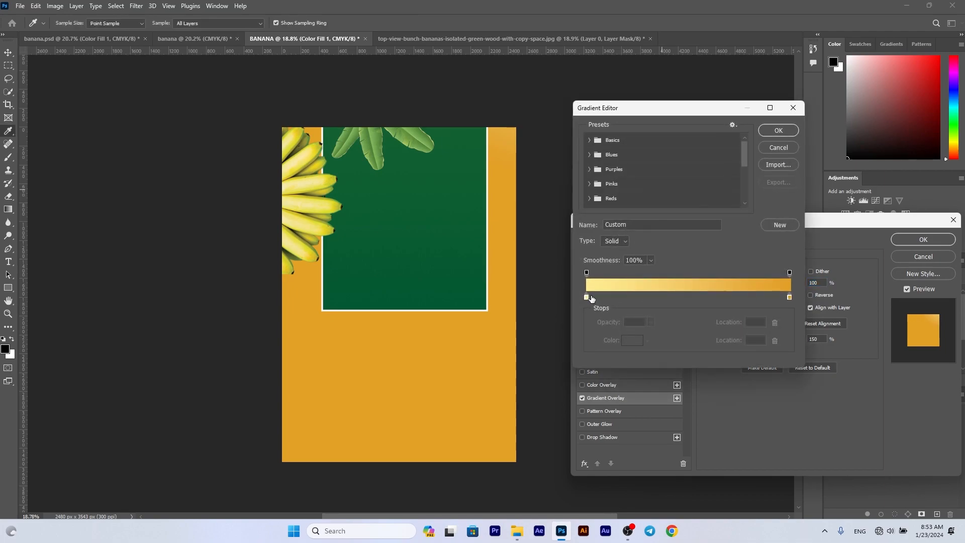
pyautogui.click(584, 302)
pyautogui.hotkey('ctrl', 'z')
pyautogui.click(629, 340)
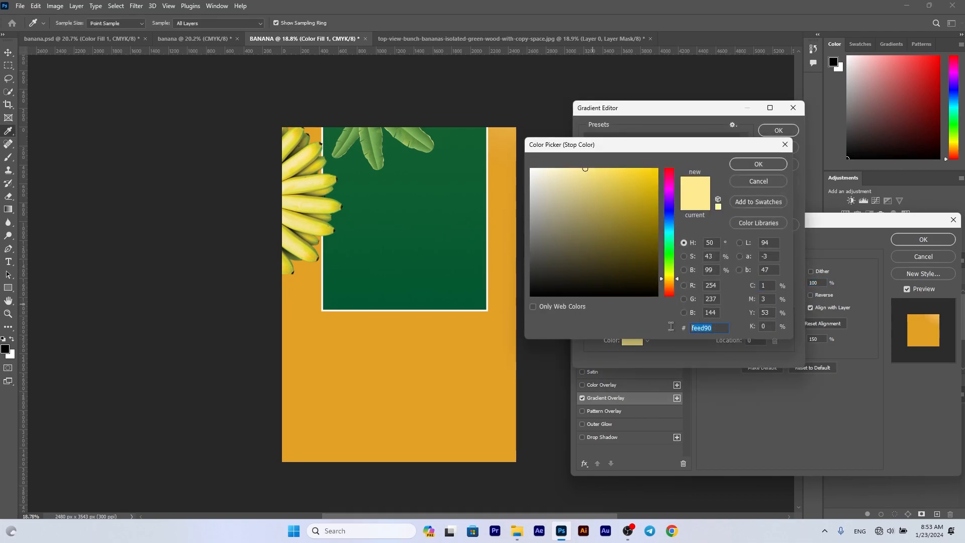
pyautogui.click(760, 164)
pyautogui.doubleClick(789, 299)
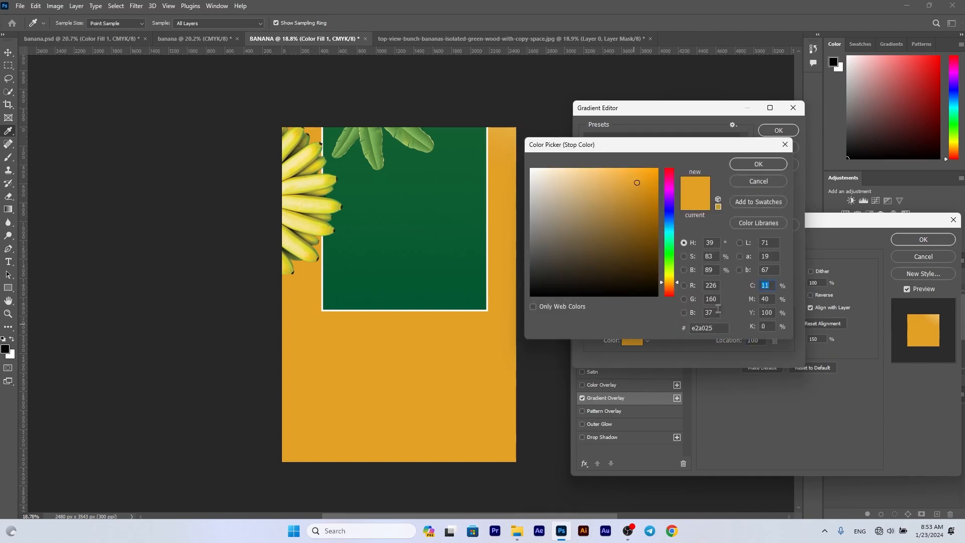
pyautogui.click(640, 227)
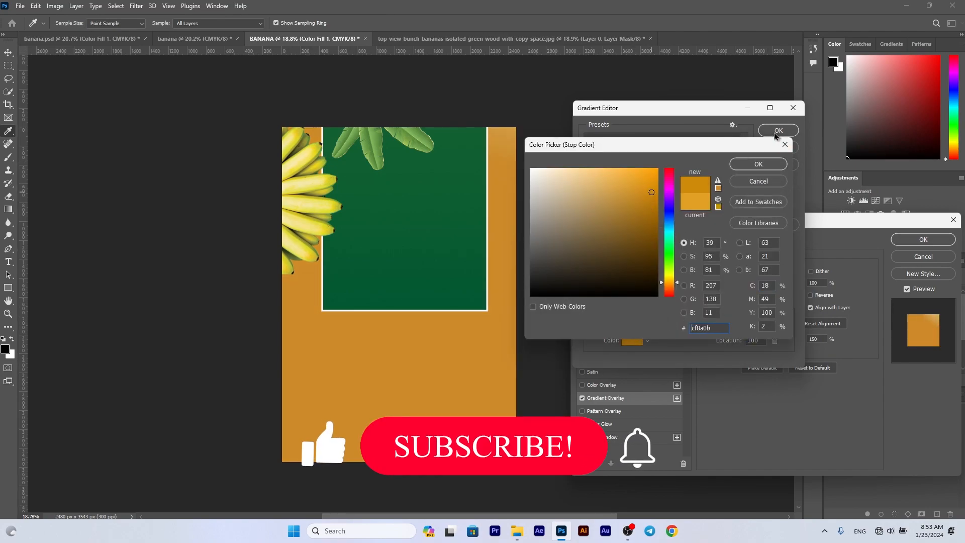
pyautogui.click(759, 164)
pyautogui.click(778, 134)
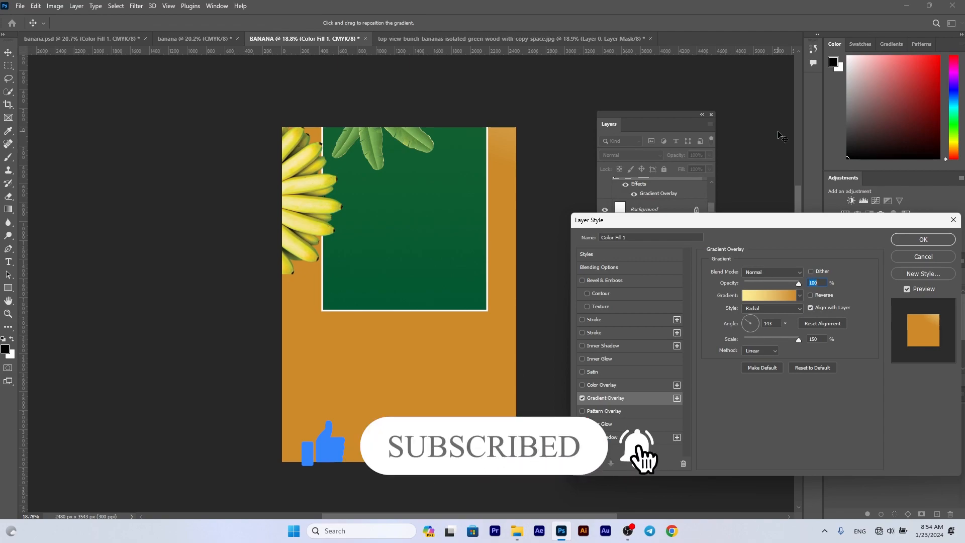
# - Try the Linear style for the gradient overlay, return it to Radial, and apply the layer style
pyautogui.click(772, 308)
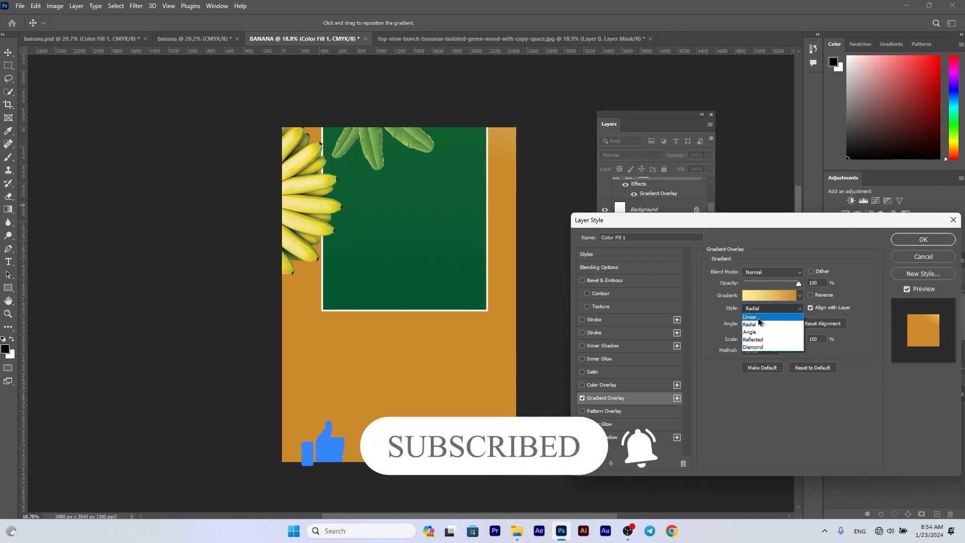
pyautogui.click(759, 317)
pyautogui.click(771, 307)
pyautogui.click(759, 325)
pyautogui.click(909, 242)
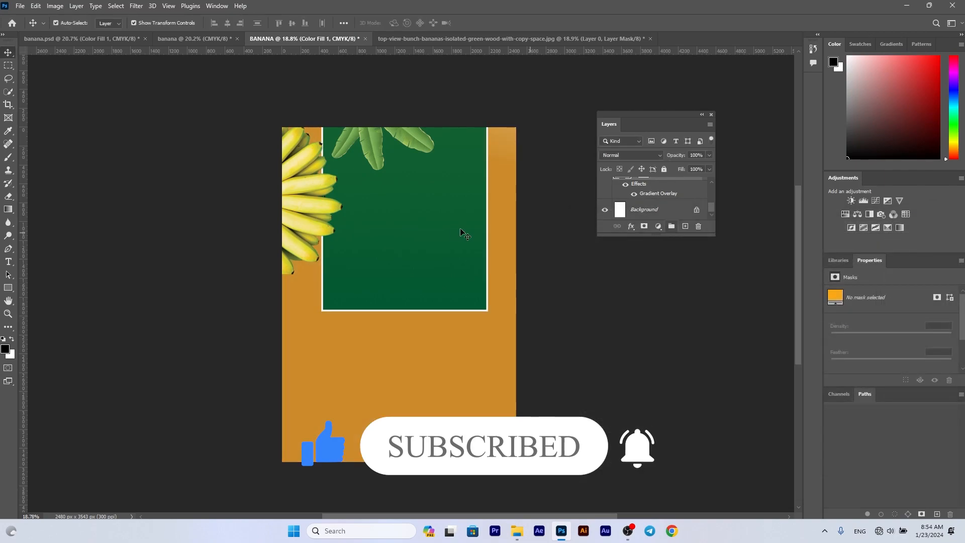
# - Remove the white stroke from the green rectangle
pyautogui.click(445, 218)
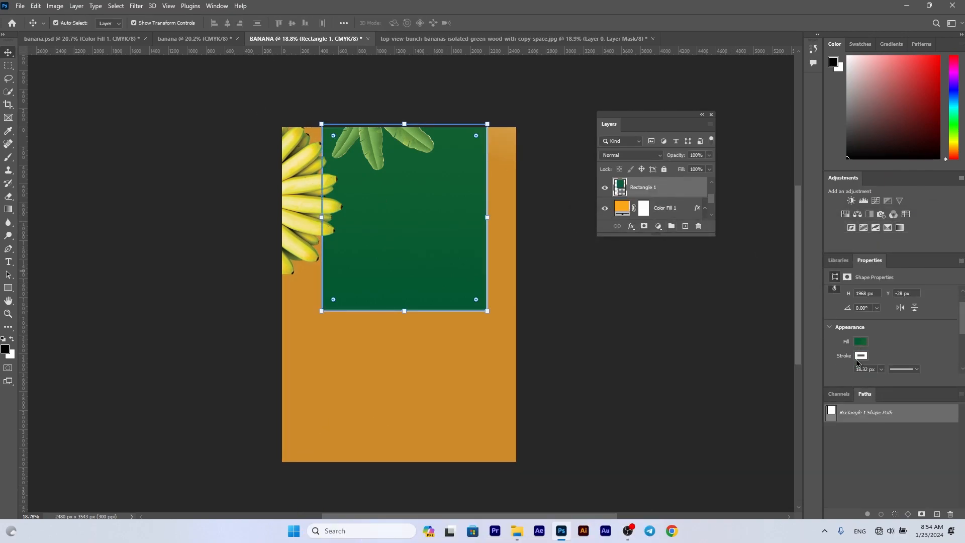
pyautogui.click(861, 365)
pyautogui.click(560, 320)
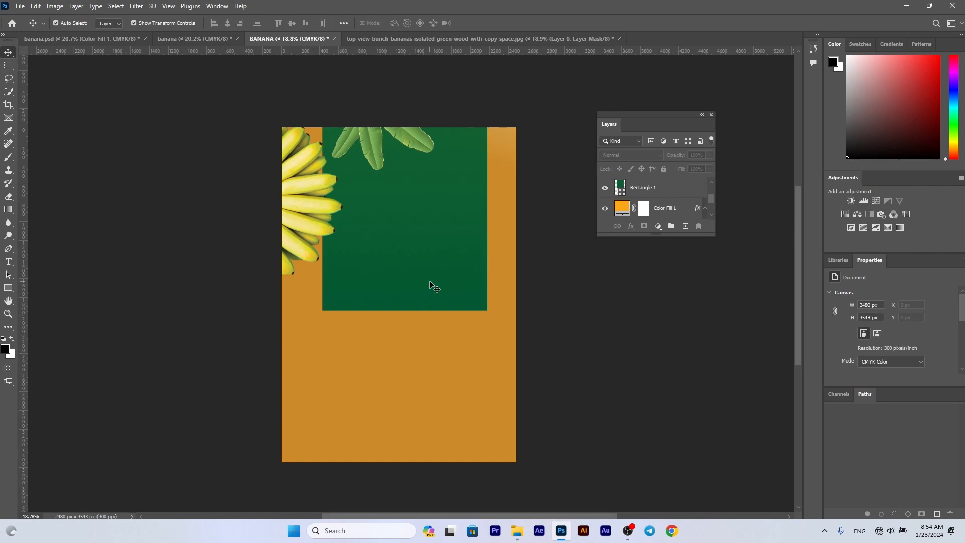
# - Duplicate the top leaf cluster, rotate the copy to about -132°, enlarge it and place it running off the page's right edge
pyautogui.click(367, 140)
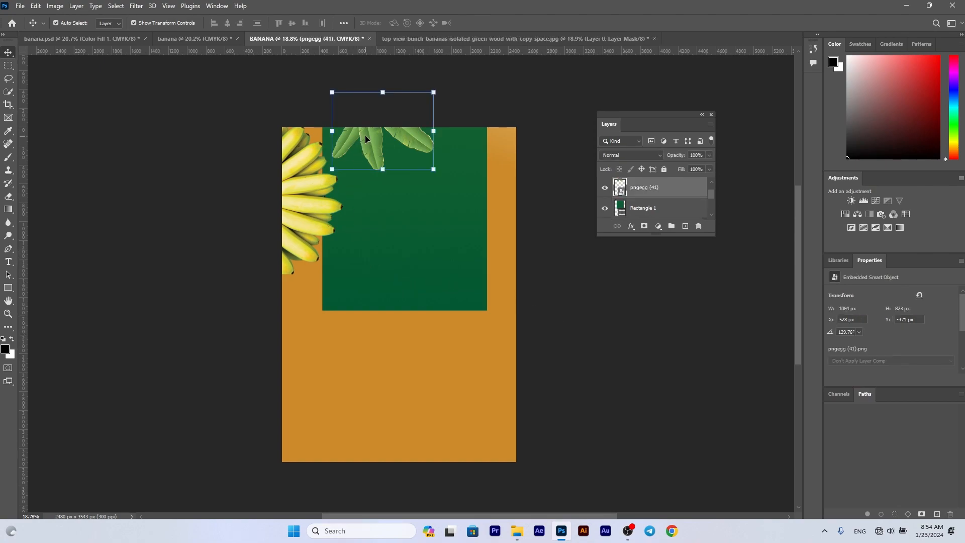
pyautogui.moveTo(366, 140); pyautogui.dragTo(466, 188)
pyautogui.moveTo(540, 175); pyautogui.dragTo(523, 245)
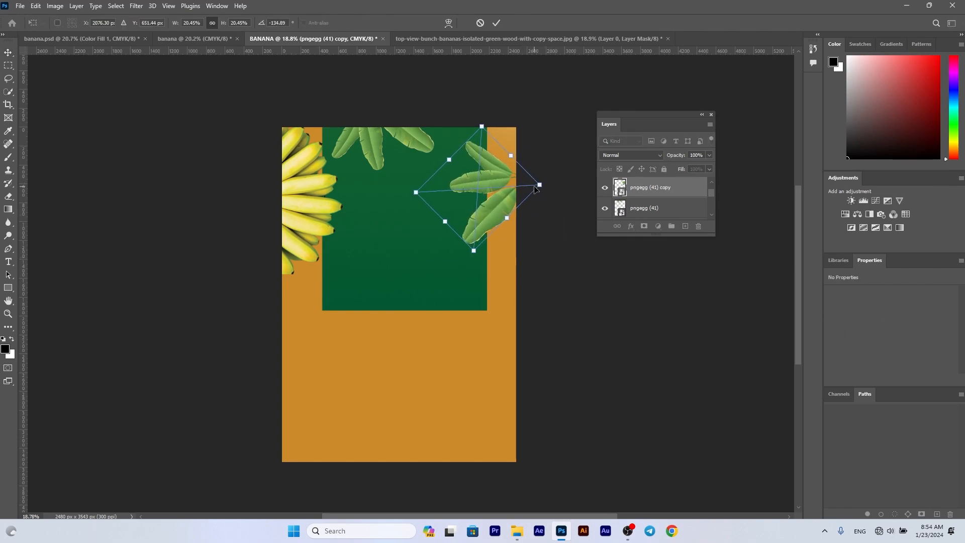
pyautogui.moveTo(538, 186); pyautogui.dragTo(570, 189)
pyautogui.moveTo(488, 172); pyautogui.dragTo(492, 177)
pyautogui.moveTo(589, 201); pyautogui.dragTo(568, 199)
pyautogui.moveTo(497, 180); pyautogui.dragTo(498, 180)
pyautogui.press('Return')
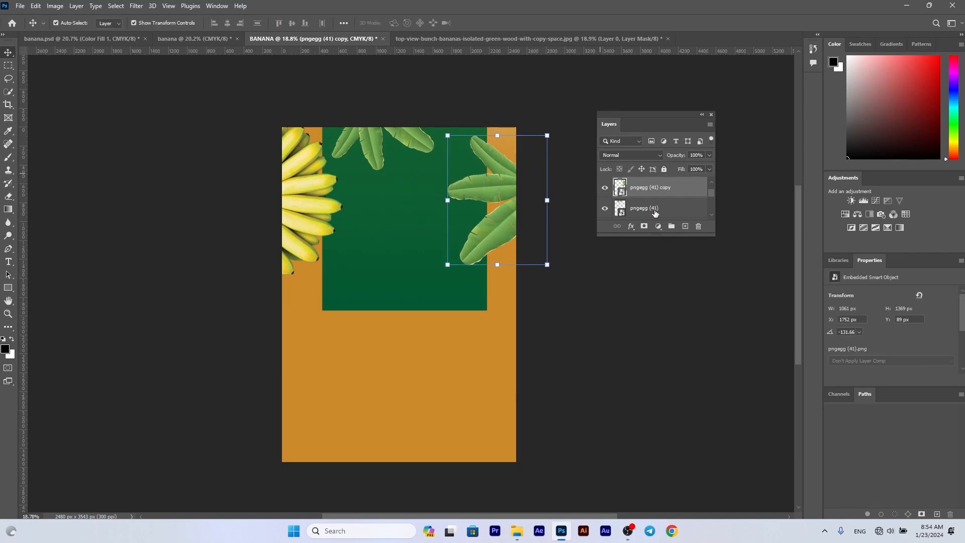
# - Add a clipped Hue/Saturation adjustment to the copied leaf cluster with Hue at about +8
pyautogui.click(858, 215)
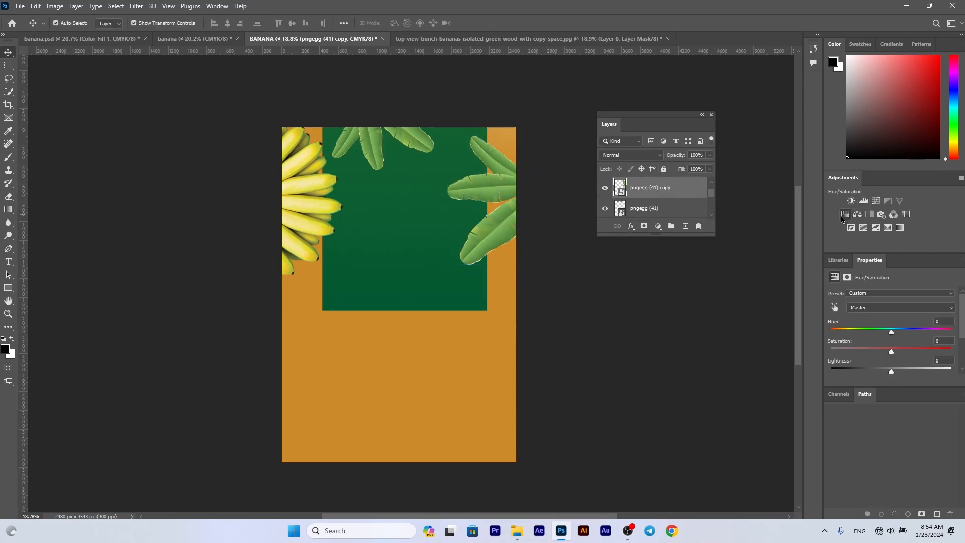
pyautogui.moveTo(891, 336); pyautogui.dragTo(898, 335)
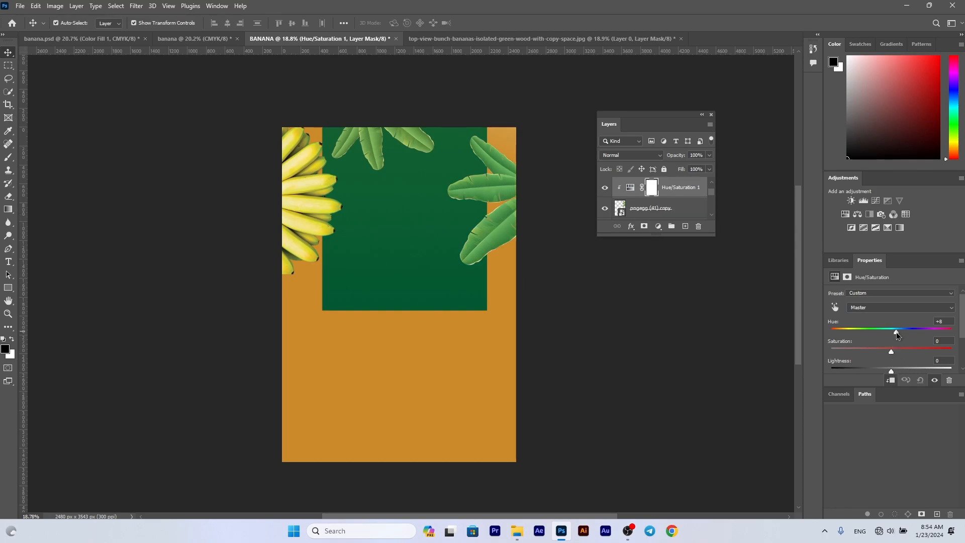
# - Enlarge the top leaf cluster to about 21.5 % and shift it slightly, adding a clipped Hue/Saturation adjustment above it
pyautogui.click(387, 149)
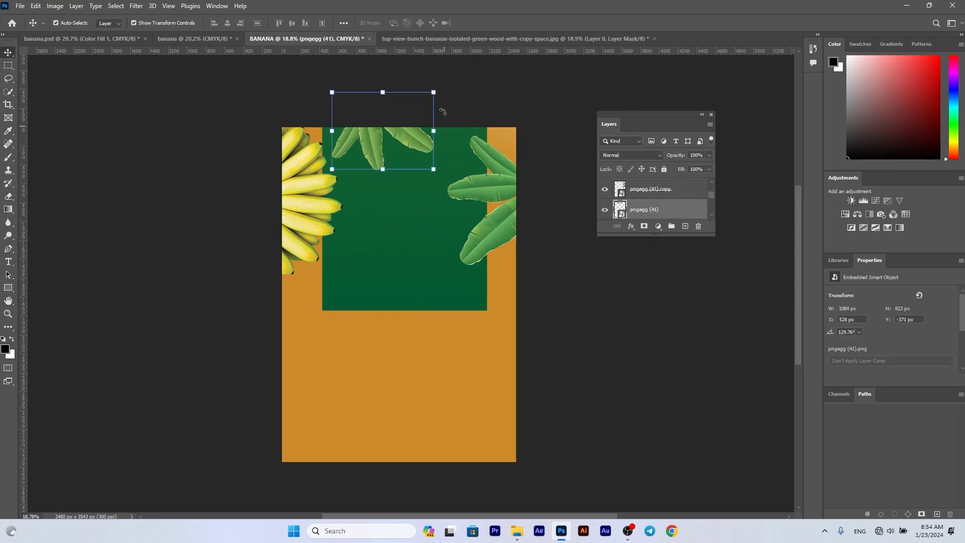
pyautogui.click(433, 92)
pyautogui.moveTo(447, 140); pyautogui.dragTo(478, 142)
pyautogui.moveTo(405, 143)
pyautogui.mouseDown()
pyautogui.moveTo(444, 152)
pyautogui.moveTo(409, 150)
pyautogui.mouseUp()
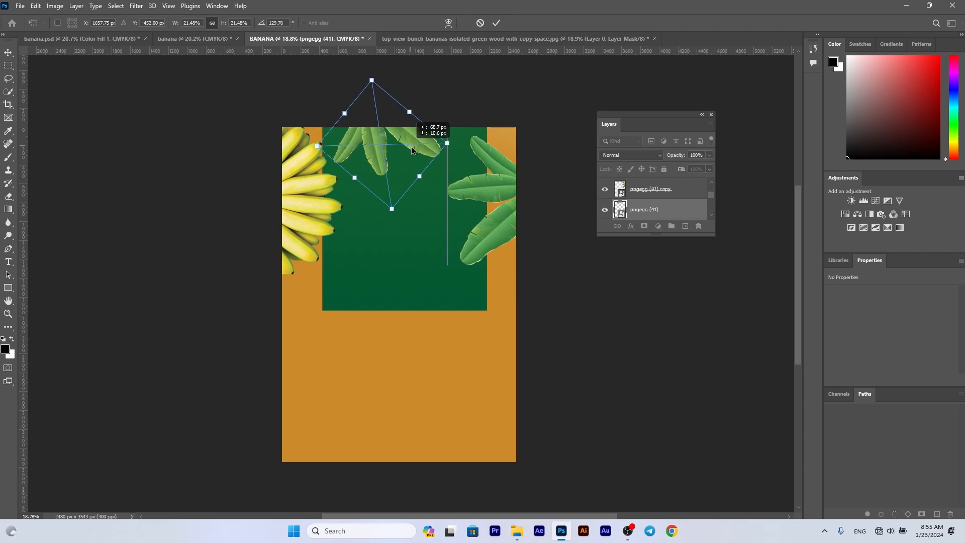
pyautogui.press('Return')
pyautogui.click(845, 213)
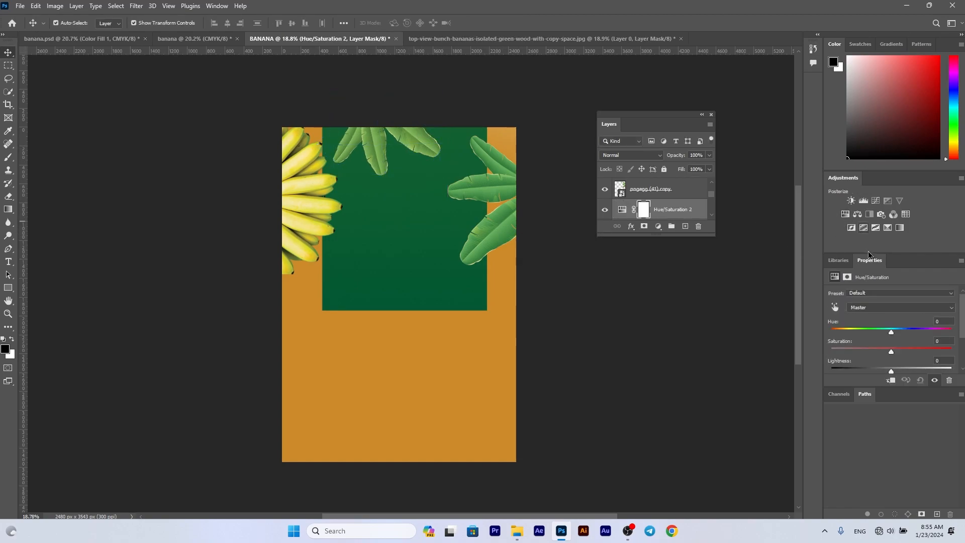
pyautogui.click(729, 337)
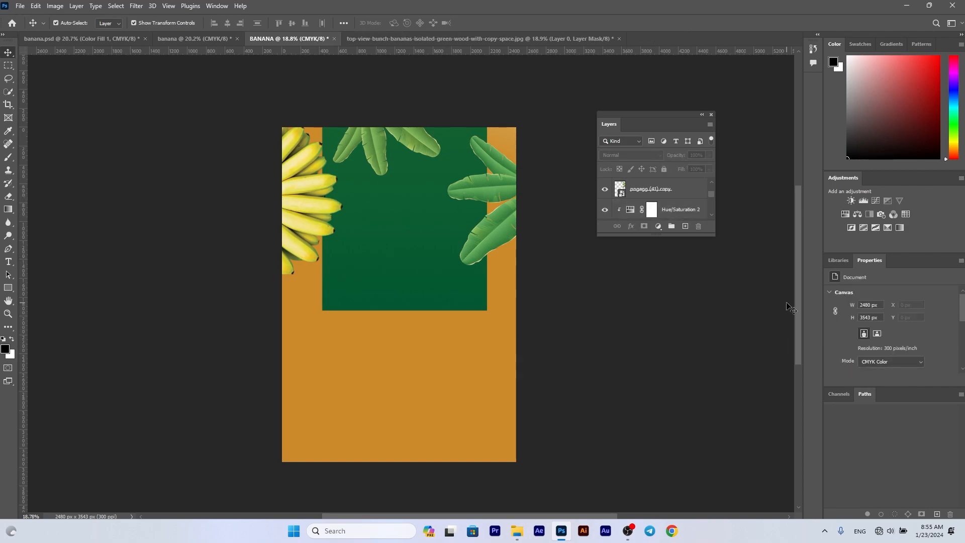
# - Add the text SWEET on the green rectangle, scale it up and place it below the top leaves
pyautogui.press('t')
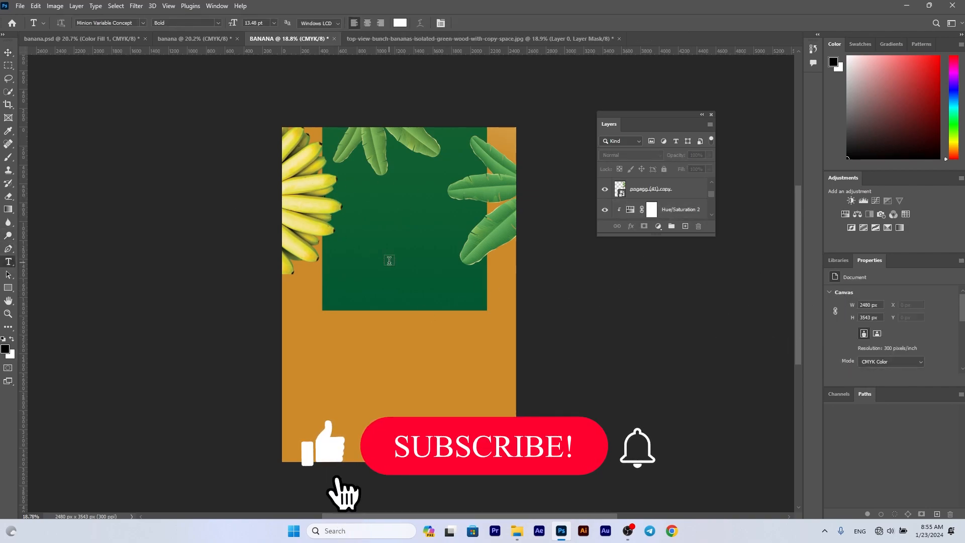
pyautogui.click(389, 260)
pyautogui.write('SWEET')
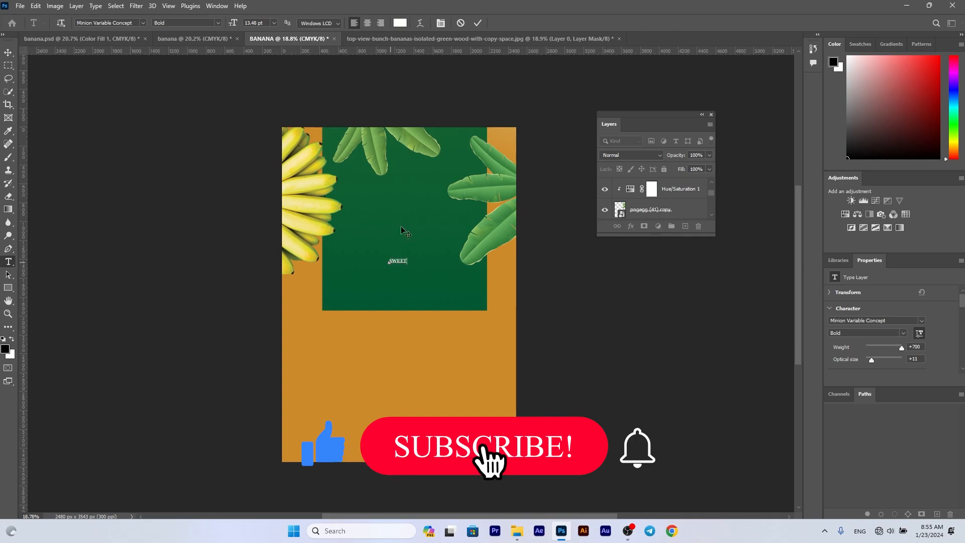
pyautogui.click(478, 23)
pyautogui.hotkey('ctrl', 't')
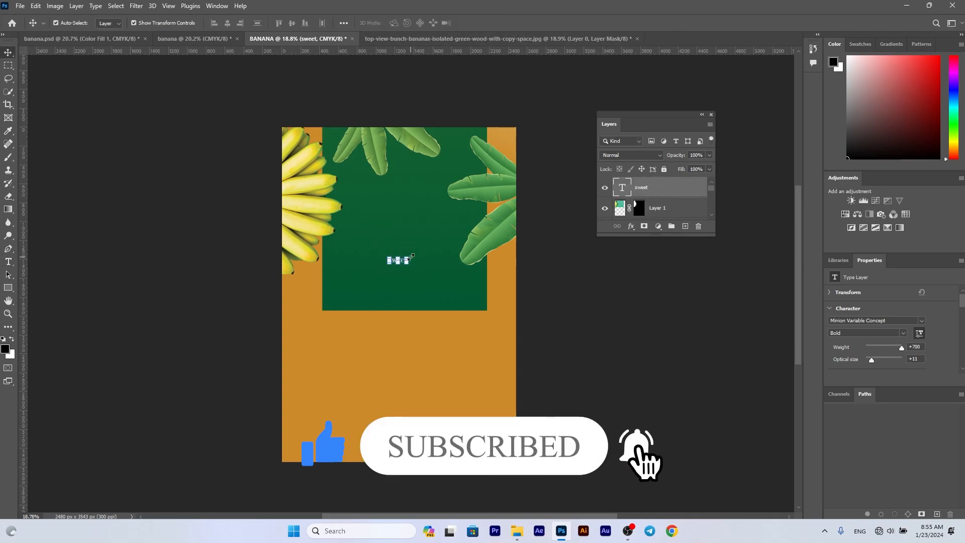
pyautogui.moveTo(436, 240); pyautogui.dragTo(424, 194)
pyautogui.press('Return')
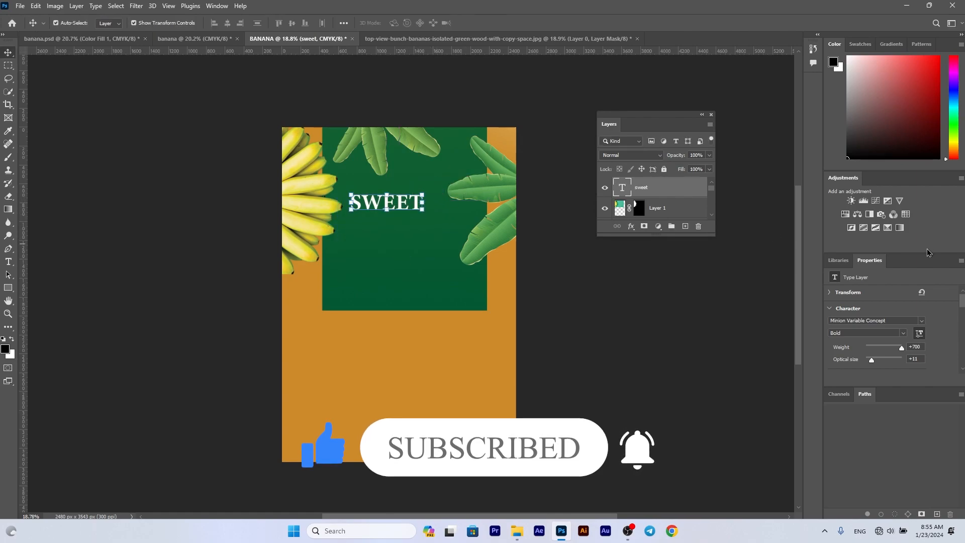
# - Set the SWEET text to Regular at about 76 pt and nudge the neighbouring leaf cluster slightly towards the page edge
pyautogui.click(904, 333)
pyautogui.click(854, 349)
pyautogui.moveTo(425, 193)
pyautogui.mouseDown()
pyautogui.moveTo(442, 181)
pyautogui.moveTo(428, 200)
pyautogui.mouseUp()
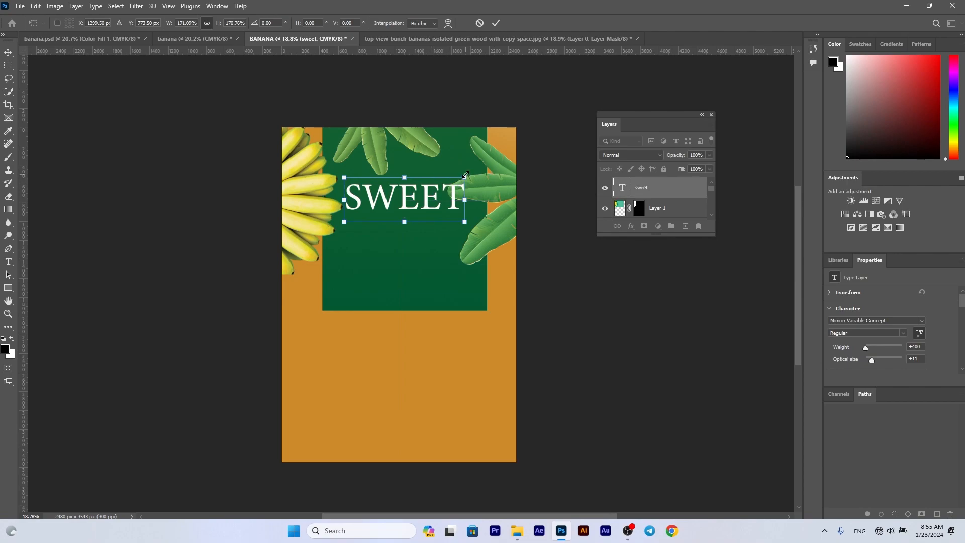
pyautogui.moveTo(465, 174); pyautogui.dragTo(390, 233)
pyautogui.press('Return')
pyautogui.click(487, 189)
# - Duplicate the SWEET text directly below itself and change the copy to BANANA
pyautogui.click(390, 209)
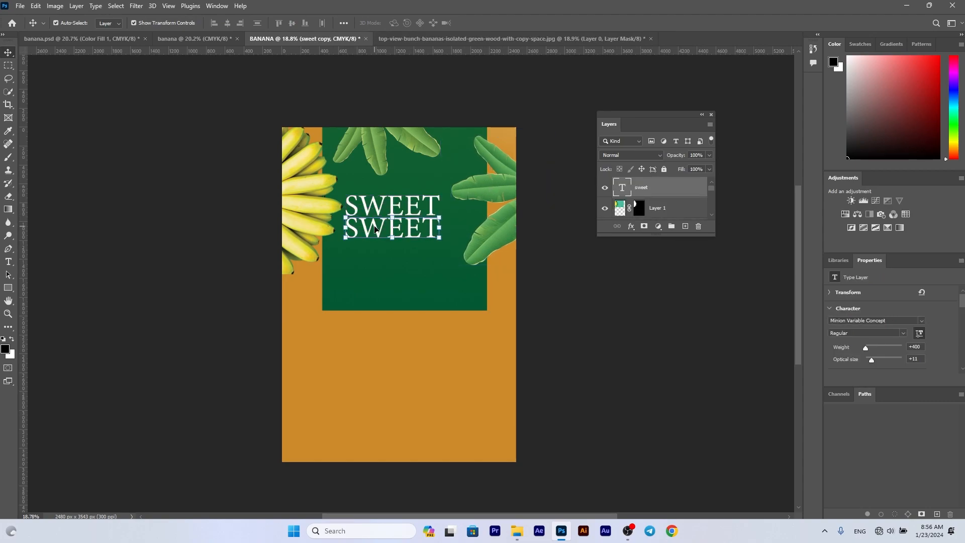
pyautogui.doubleClick(374, 225)
pyautogui.write('BANANAA')
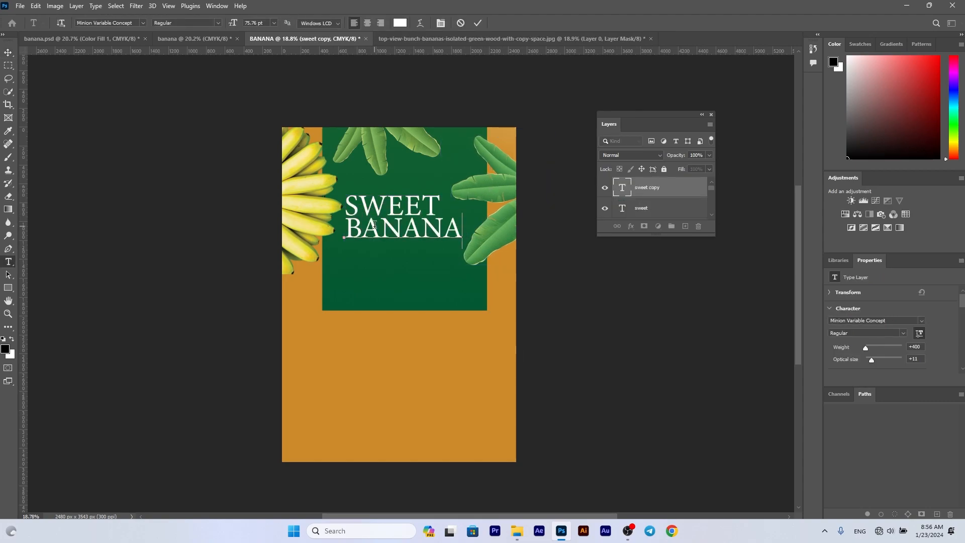
pyautogui.click(477, 25)
# - Duplicate the BANANA text, change the copy to CHIPS, and place it below BANANA with a small gap
pyautogui.moveTo(422, 232); pyautogui.dragTo(422, 247)
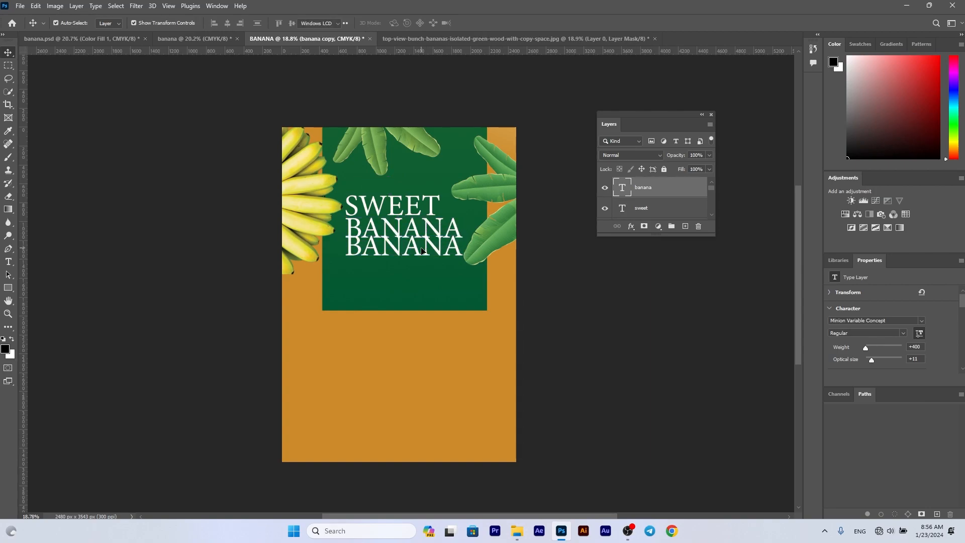
pyautogui.doubleClick(421, 246)
pyautogui.write('CHIPS')
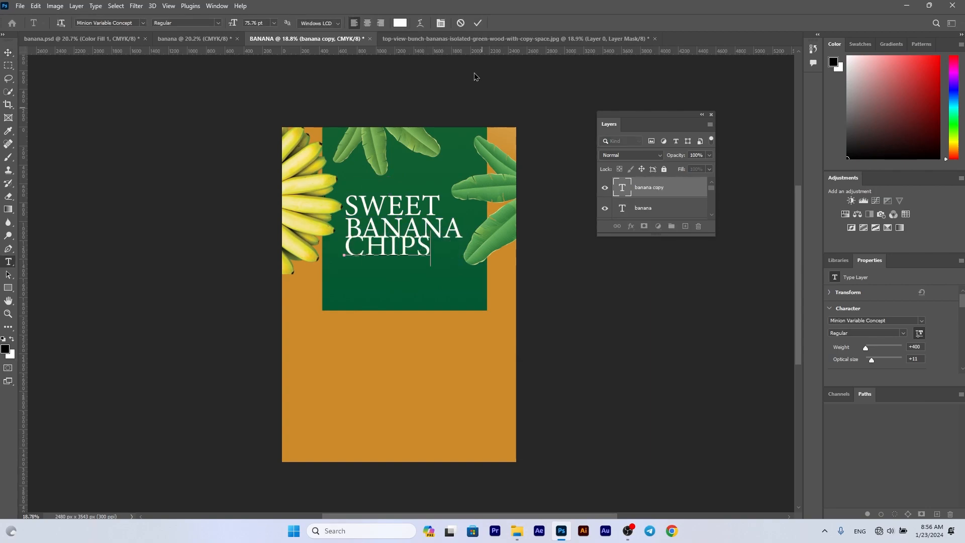
pyautogui.hotkey('ctrl', 'Return')
pyautogui.press('v')
pyautogui.moveTo(404, 254); pyautogui.dragTo(406, 263)
# - Set the font of the BANANA and CHIPS texts to Sansiblast
pyautogui.click(404, 231)
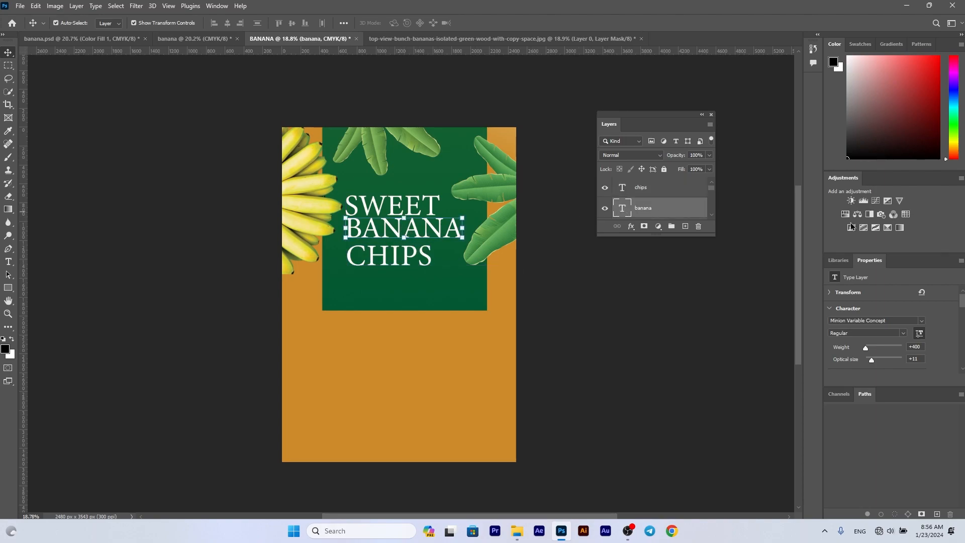
pyautogui.click(922, 323)
pyautogui.click(896, 35)
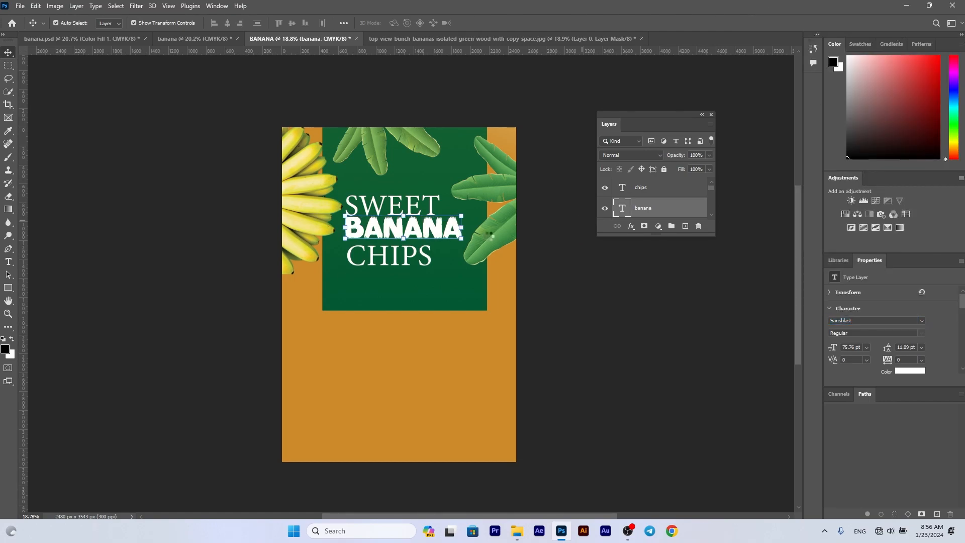
pyautogui.click(404, 259)
pyautogui.click(922, 320)
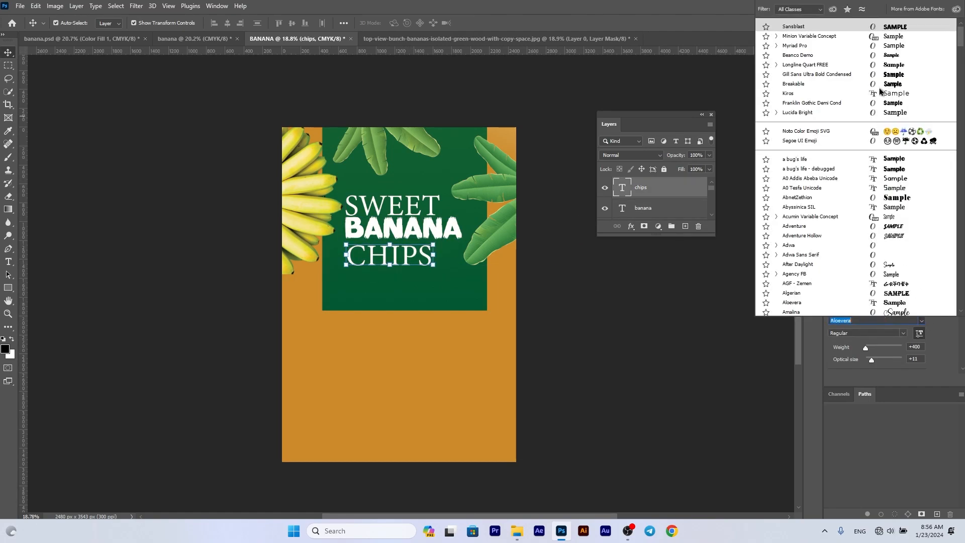
pyautogui.click(895, 28)
# - Enlarge the CHIPS text to about 126 pt and place it below the BANANA text
pyautogui.moveTo(423, 244)
pyautogui.mouseDown()
pyautogui.moveTo(457, 229)
pyautogui.moveTo(426, 260)
pyautogui.mouseUp()
pyautogui.moveTo(476, 235); pyautogui.dragTo(409, 272)
pyautogui.click(673, 323)
pyautogui.click(478, 284)
pyautogui.click(411, 267)
pyautogui.moveTo(459, 252); pyautogui.dragTo(464, 244)
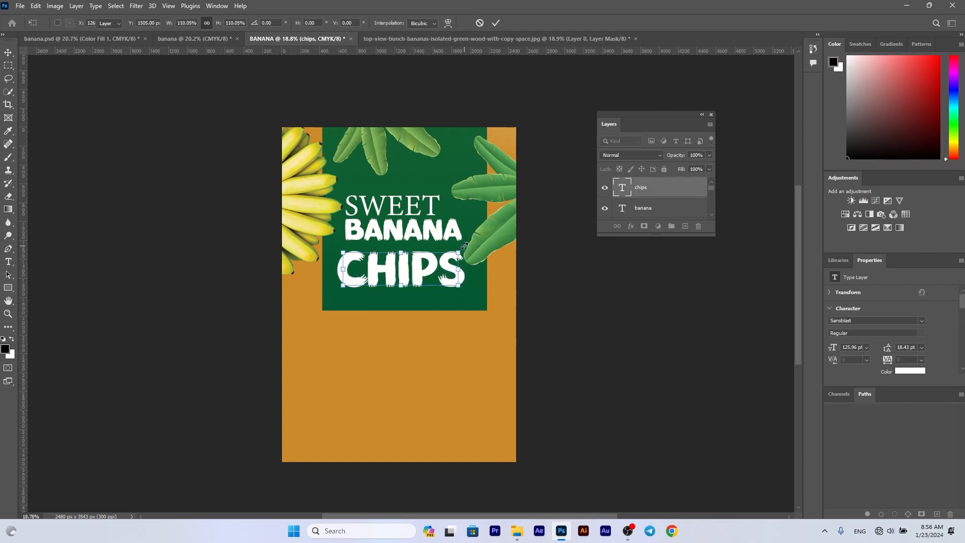
pyautogui.press('Return')
pyautogui.moveTo(416, 267); pyautogui.dragTo(418, 271)
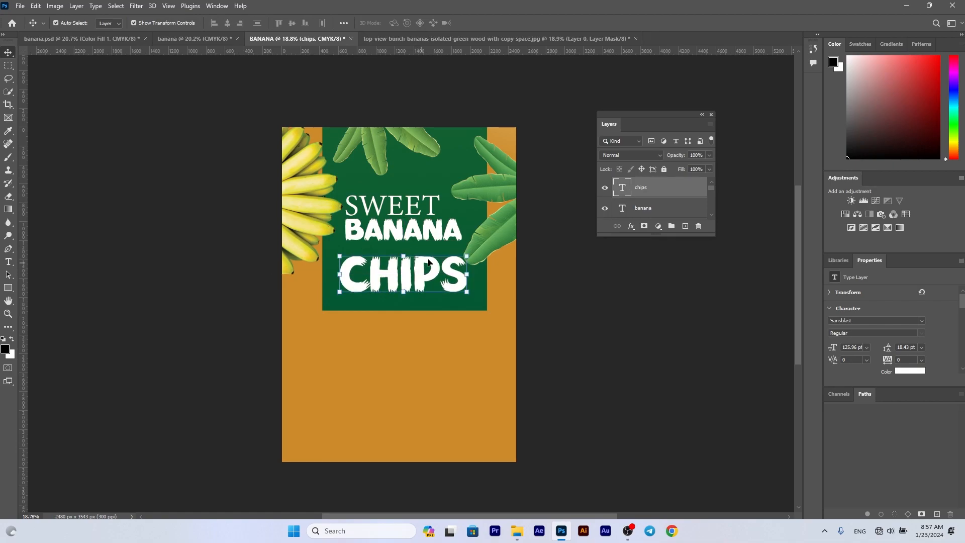
# - Enlarge BANANA to about 80 pt and scale SWEET up slightly, stacking both lines closely above CHIPS
pyautogui.click(451, 222)
pyautogui.moveTo(463, 217); pyautogui.dragTo(438, 229)
pyautogui.press('Return')
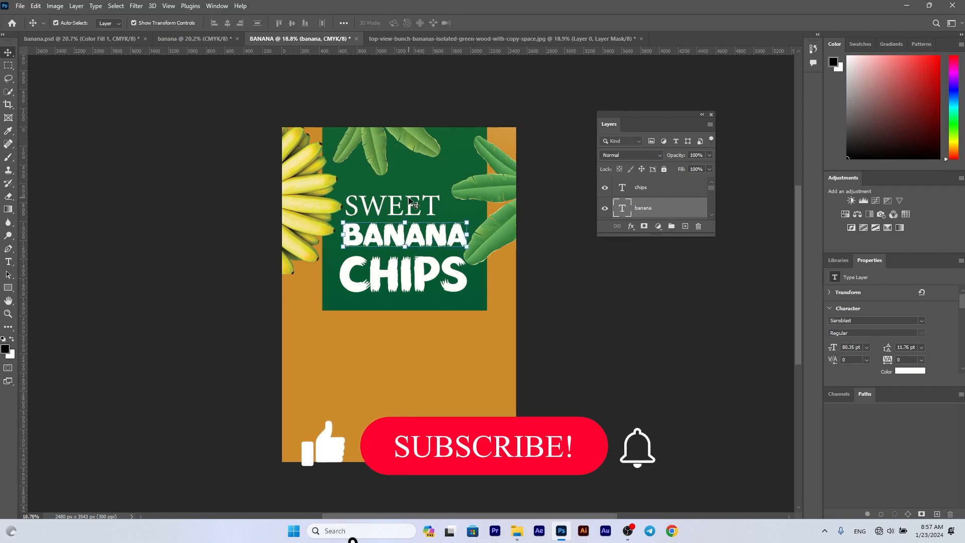
pyautogui.click(430, 207)
pyautogui.moveTo(439, 195); pyautogui.dragTo(398, 214)
pyautogui.press('Return')
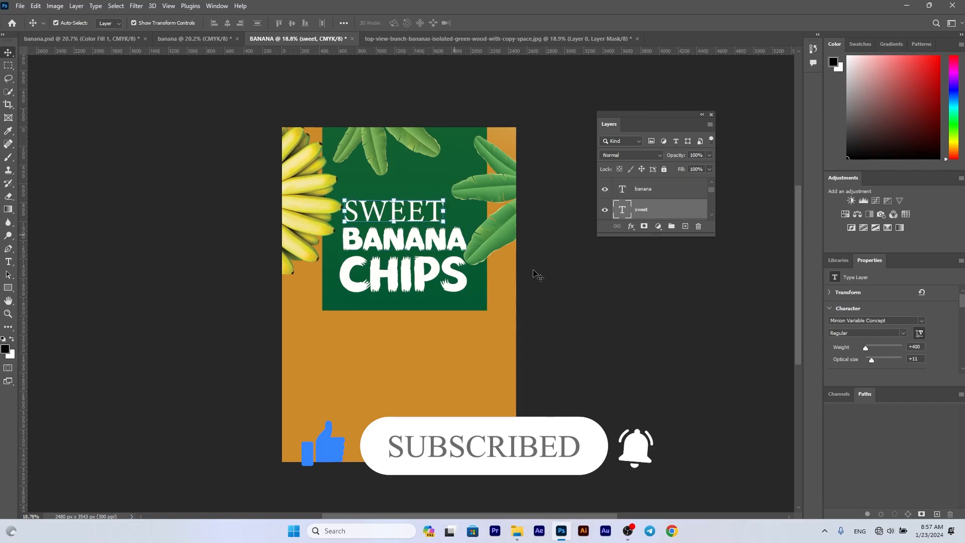
pyautogui.click(548, 287)
# - Place the pngegg (43) banana image, shrink it, flip it horizontally and set it at the page's top edge right of the leaves
pyautogui.click(517, 531)
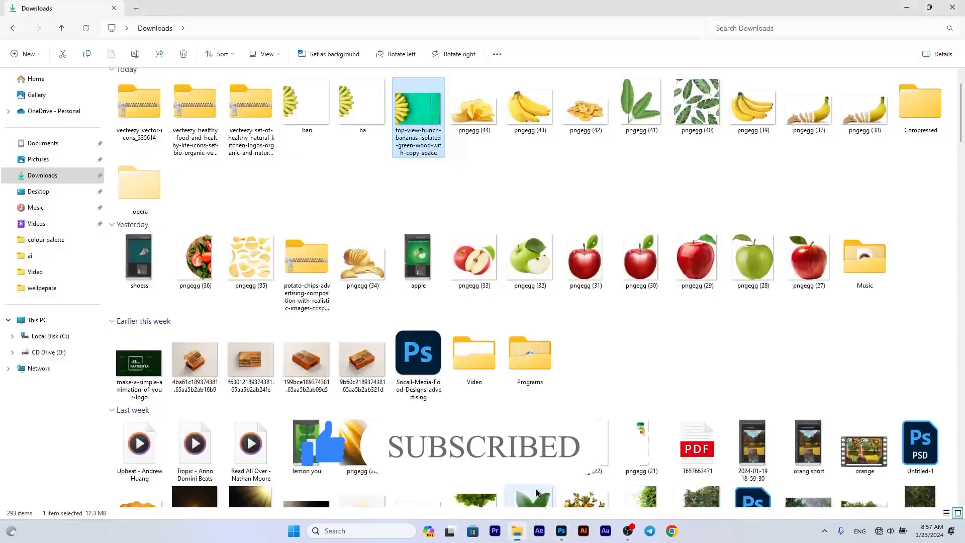
pyautogui.moveTo(526, 108); pyautogui.dragTo(534, 463)
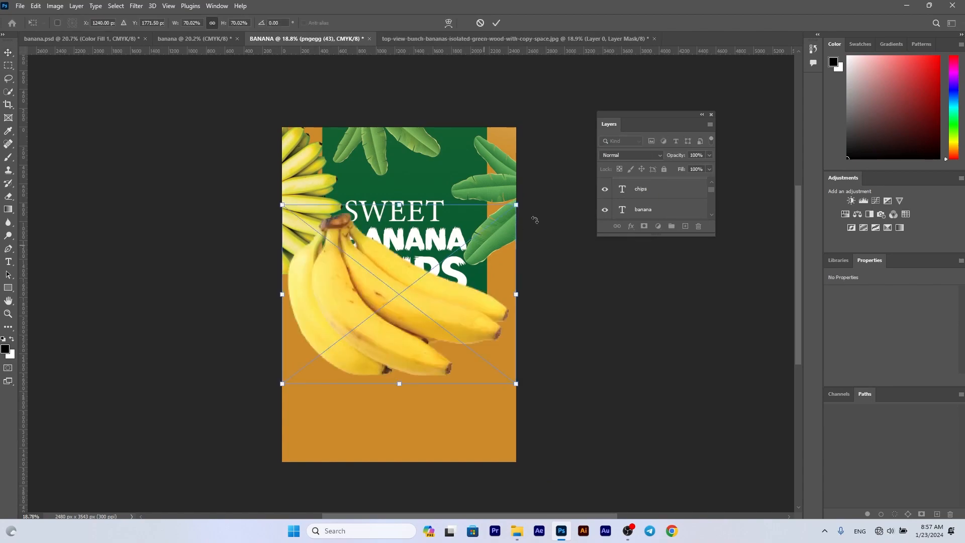
pyautogui.moveTo(517, 201); pyautogui.dragTo(463, 254)
pyautogui.moveTo(415, 289); pyautogui.dragTo(467, 145)
pyautogui.rightClick(443, 147)
pyautogui.click(478, 331)
pyautogui.moveTo(506, 114); pyautogui.dragTo(490, 126)
# - Duplicate the small banana bunch to the top edge's left side, flipped horizontally, and add a 321 × 236 px copy beside SWEET
pyautogui.moveTo(469, 147); pyautogui.dragTo(341, 123)
pyautogui.press('Return')
pyautogui.hotkey('ctrl', 't')
pyautogui.rightClick(324, 136)
pyautogui.click(347, 319)
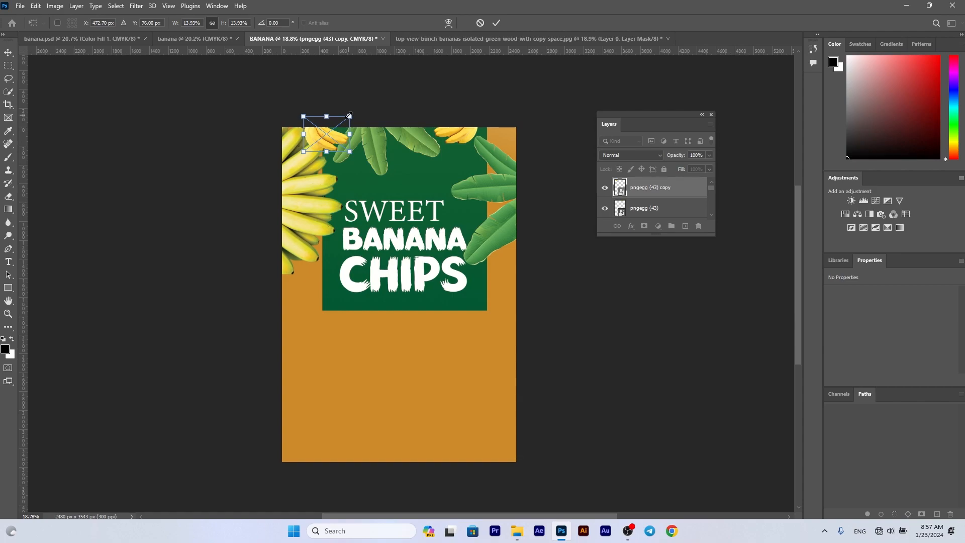
pyautogui.press('Return')
pyautogui.moveTo(333, 135); pyautogui.dragTo(463, 214)
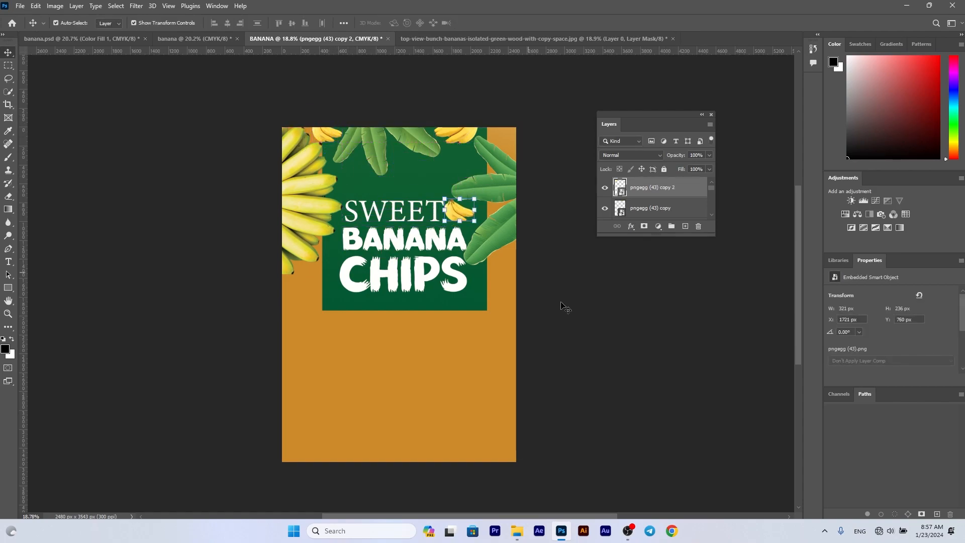
# - Change the colour of the CHIPS text to bright yellow
pyautogui.click(362, 274)
pyautogui.click(913, 371)
pyautogui.moveTo(652, 180); pyautogui.dragTo(676, 169)
pyautogui.click(758, 165)
pyautogui.click(568, 340)
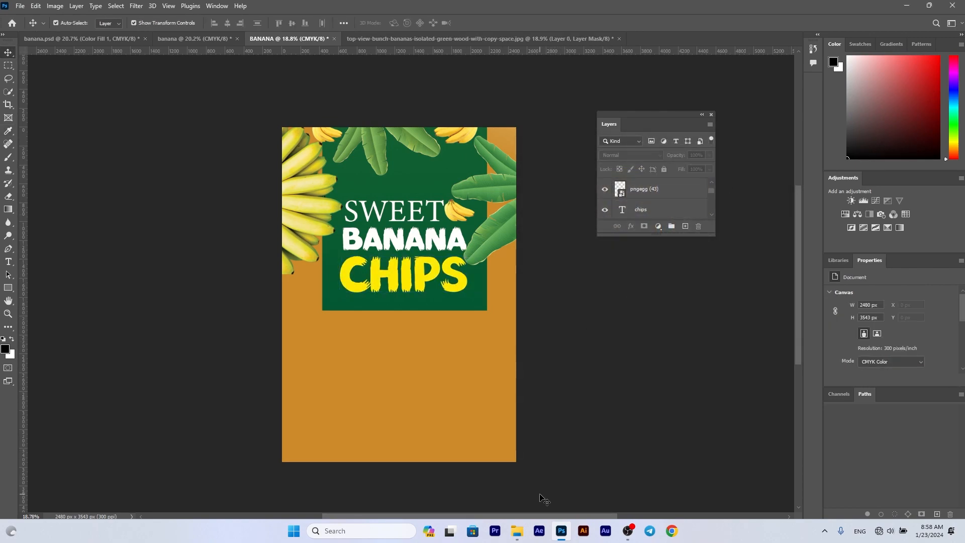
# - Place the pngegg (37) sliced banana image below the green panel at about 1414 × 893 px
pyautogui.click(517, 531)
pyautogui.moveTo(810, 108); pyautogui.dragTo(449, 361)
pyautogui.moveTo(515, 216); pyautogui.dragTo(468, 345)
pyautogui.click(556, 345)
pyautogui.click(556, 346)
# - Recolour the dark end stop of the background's gradient overlay to a dark mustard yellow, starting from a colour sampled from the banana
pyautogui.click(410, 419)
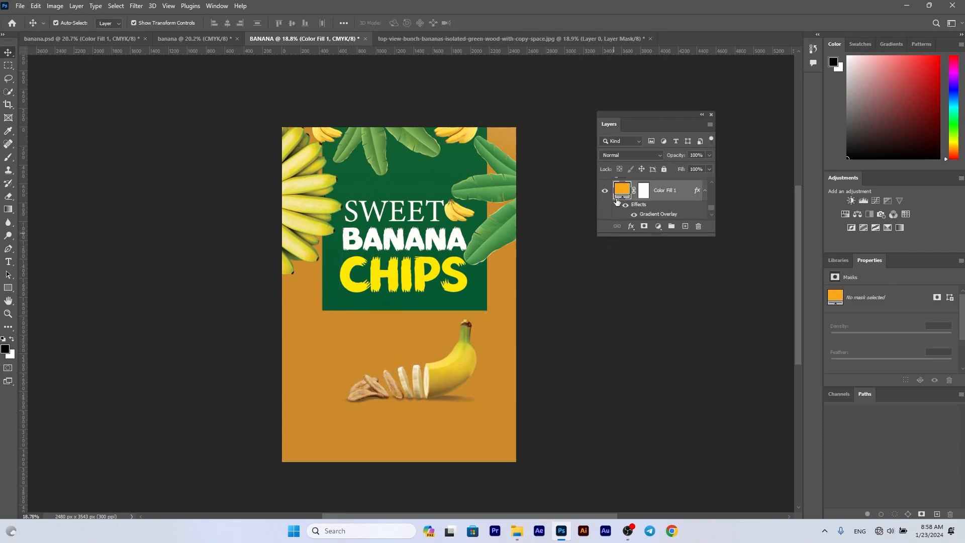
pyautogui.doubleClick(621, 190)
pyautogui.click(758, 180)
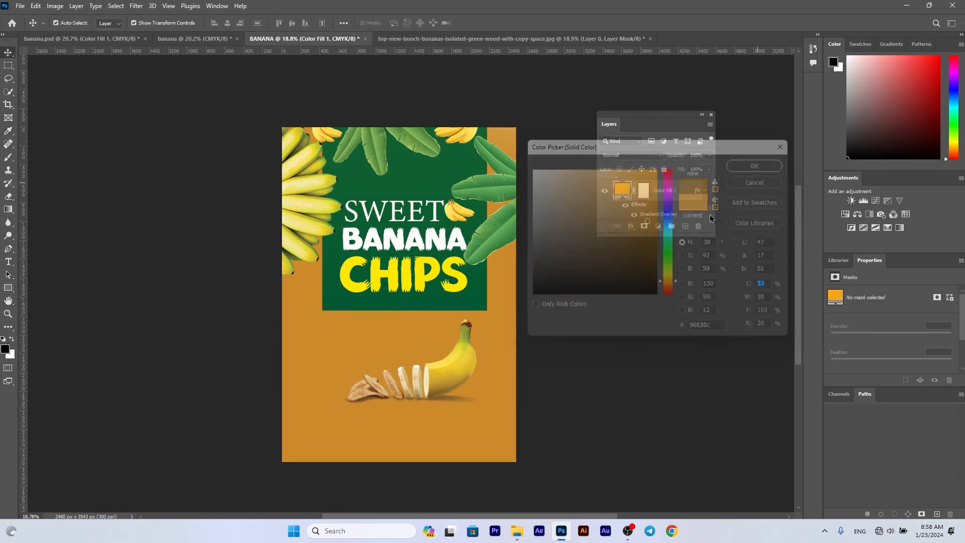
pyautogui.doubleClick(671, 220)
pyautogui.click(759, 296)
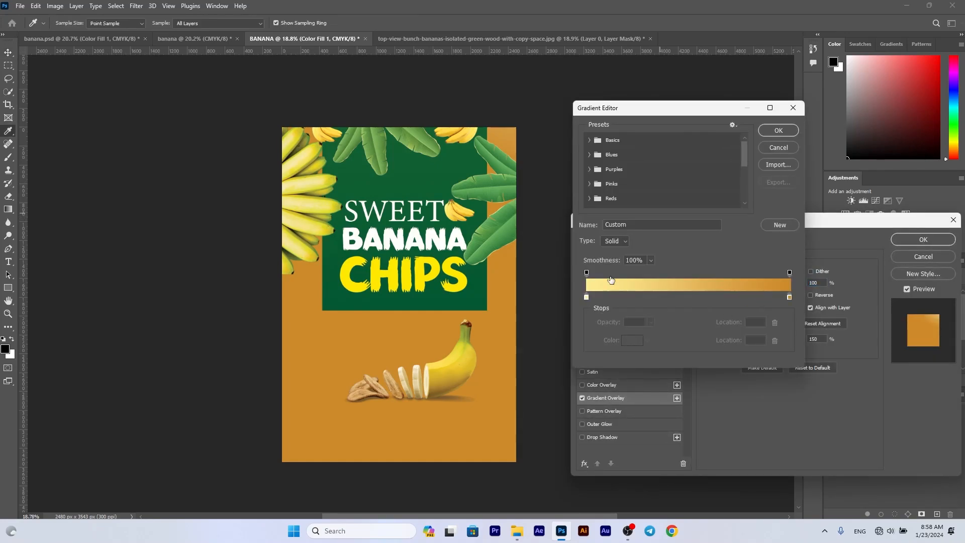
pyautogui.doubleClick(790, 297)
pyautogui.click(461, 367)
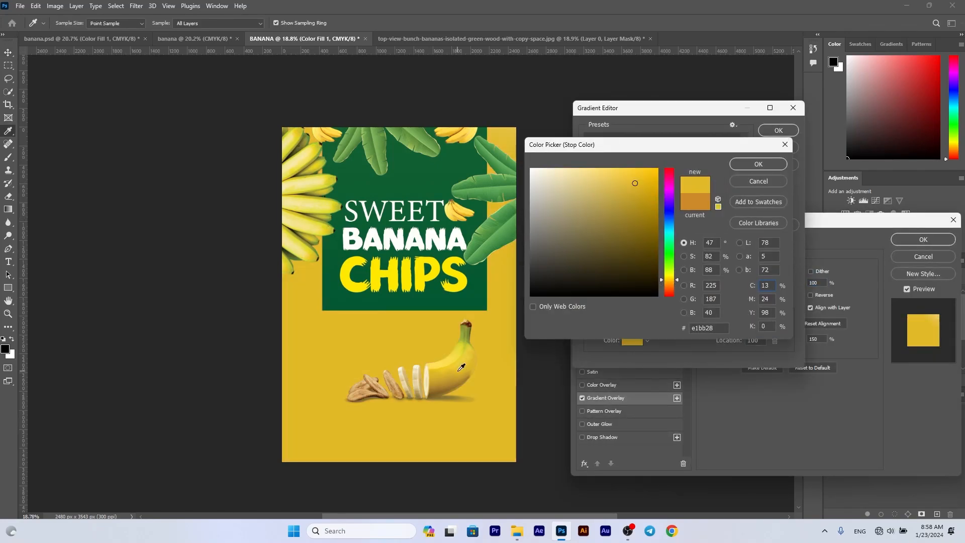
pyautogui.click(645, 201)
pyautogui.moveTo(648, 206)
pyautogui.mouseDown()
pyautogui.moveTo(650, 217)
pyautogui.moveTo(652, 203)
pyautogui.mouseUp()
pyautogui.click(757, 163)
pyautogui.click(778, 130)
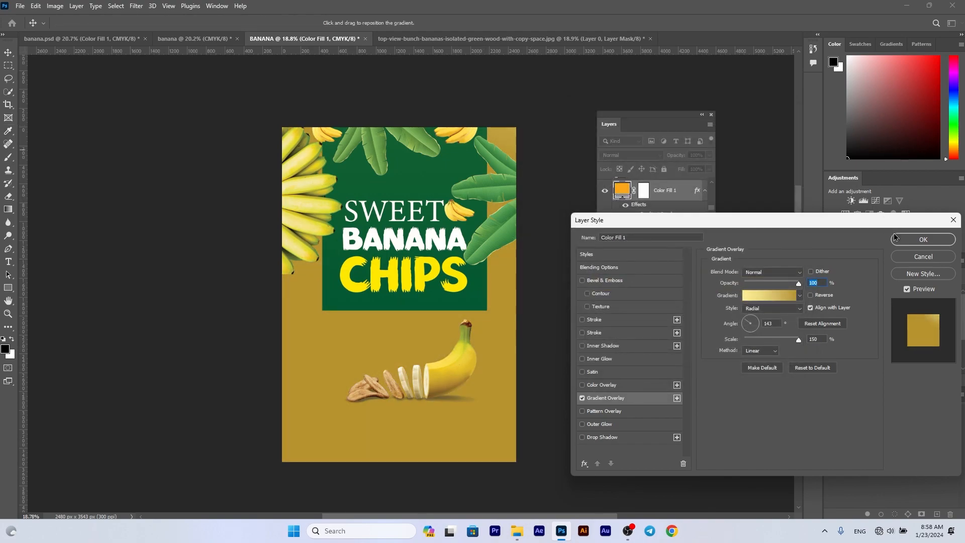
pyautogui.click(924, 239)
# - Scale the sliced banana image to about 39% and move it up towards the page's right edge
pyautogui.click(471, 369)
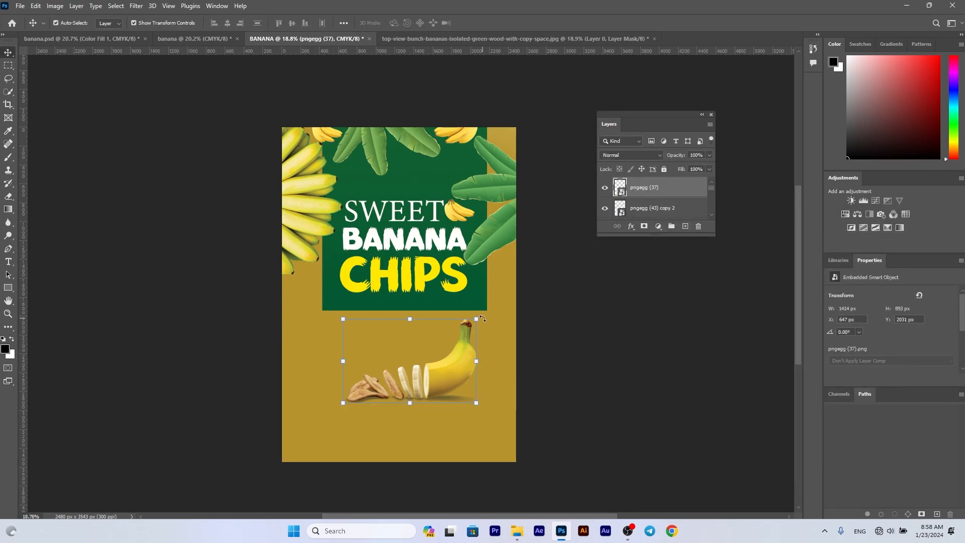
pyautogui.moveTo(480, 316); pyautogui.dragTo(491, 312)
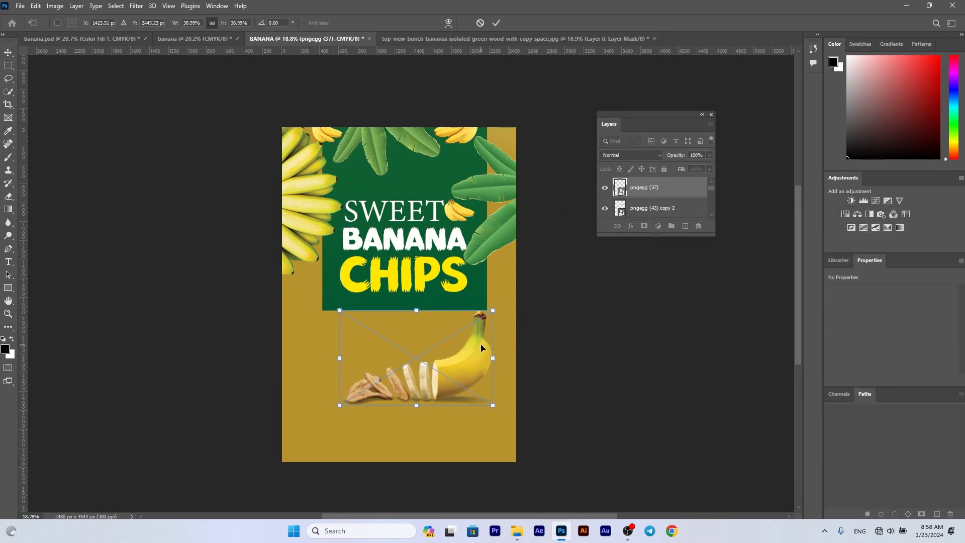
pyautogui.moveTo(482, 352); pyautogui.dragTo(499, 334)
pyautogui.press('Return')
pyautogui.click(534, 347)
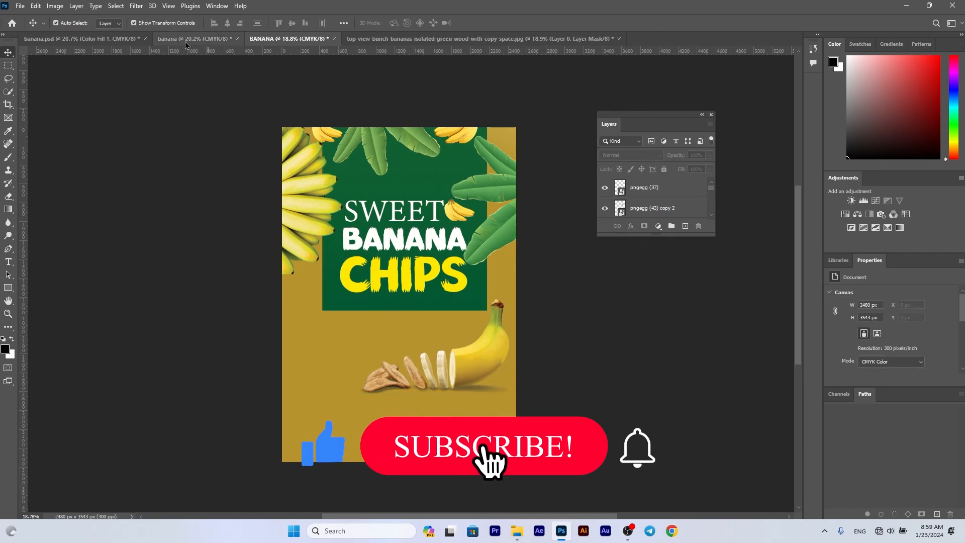
# - Bring the 100% FRESH badge over from the banana document, shrink it and place it left of the sliced banana
pyautogui.hotkey('ctrl', 'shift', 'Tab')
pyautogui.moveTo(308, 312); pyautogui.dragTo(336, 338)
pyautogui.moveTo(321, 361); pyautogui.dragTo(321, 354)
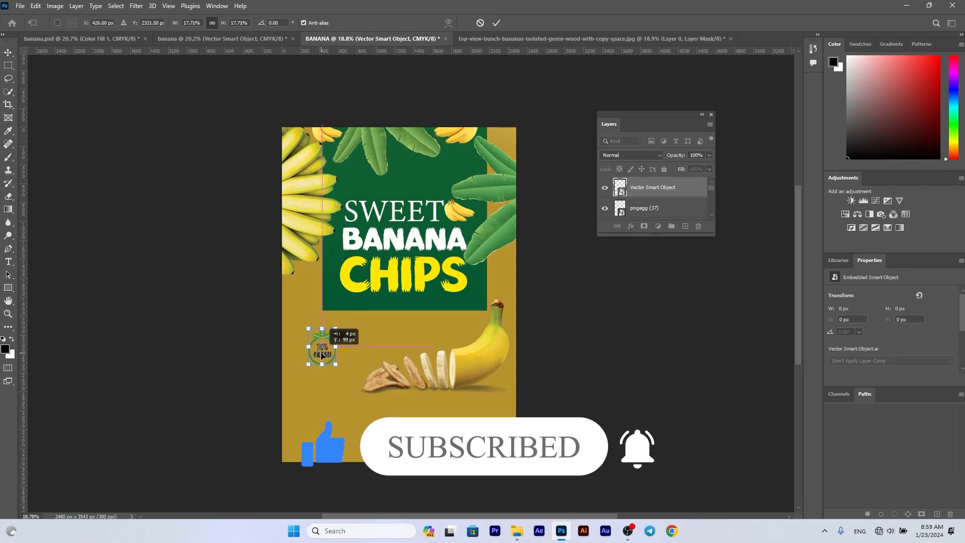
pyautogui.press('Return')
pyautogui.click(367, 370)
# - Move the green panel and the SWEET, BANANA and CHIPS texts slightly upwards
pyautogui.scroll(-1, 370, 372)
pyautogui.moveTo(410, 143); pyautogui.dragTo(410, 122)
pyautogui.click(546, 272)
pyautogui.moveTo(402, 184); pyautogui.dragTo(402, 166)
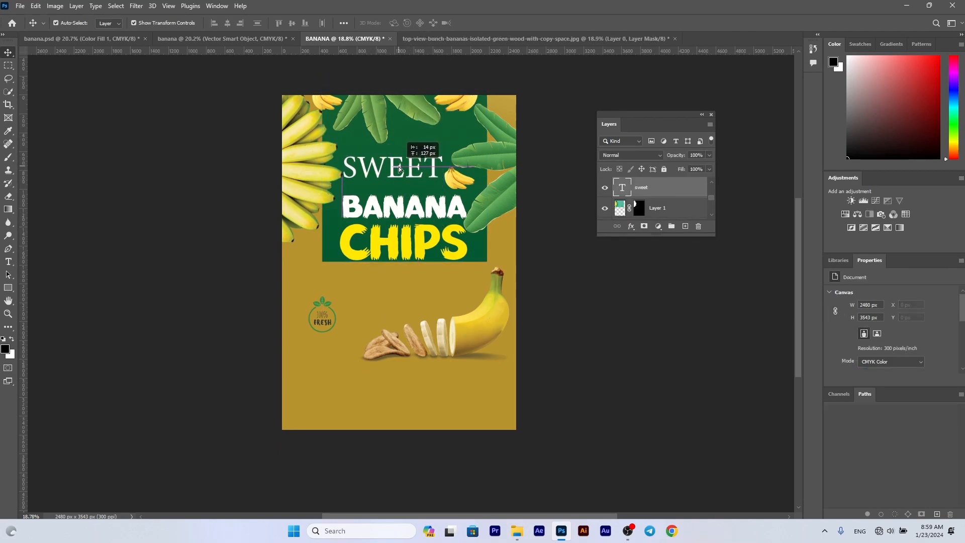
pyautogui.moveTo(402, 207); pyautogui.dragTo(402, 191)
pyautogui.moveTo(401, 241); pyautogui.dragTo(402, 224)
# - Shift the right-hand leaf cluster outwards and move the small banana bunch up to the end of SWEET
pyautogui.moveTo(496, 161); pyautogui.dragTo(511, 152)
pyautogui.click(454, 179)
pyautogui.moveTo(453, 180); pyautogui.dragTo(450, 163)
pyautogui.moveTo(497, 185); pyautogui.dragTo(489, 190)
pyautogui.click(549, 302)
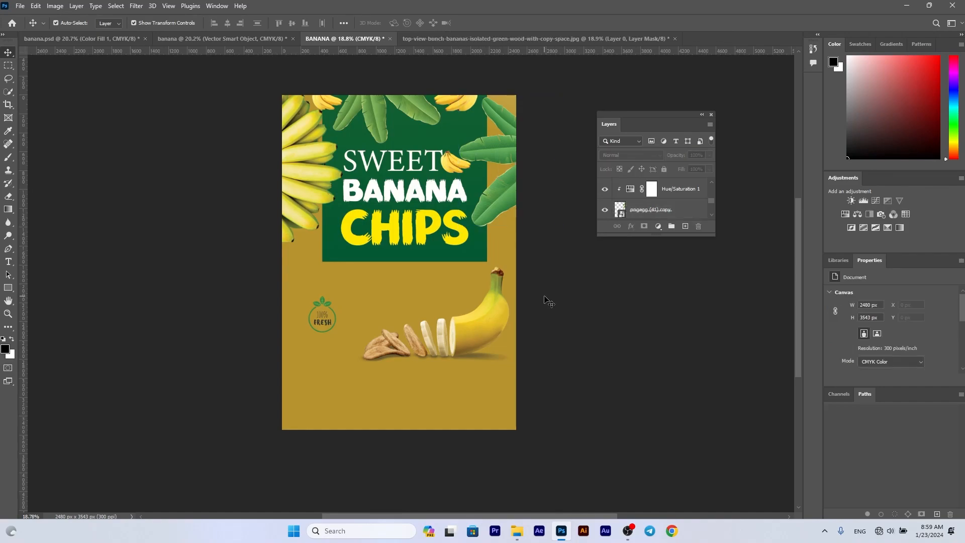
# - Duplicate the large and small banana bunches onto the page's lower left edge and shift the original large bunch outwards
pyautogui.moveTo(330, 316); pyautogui.dragTo(331, 296)
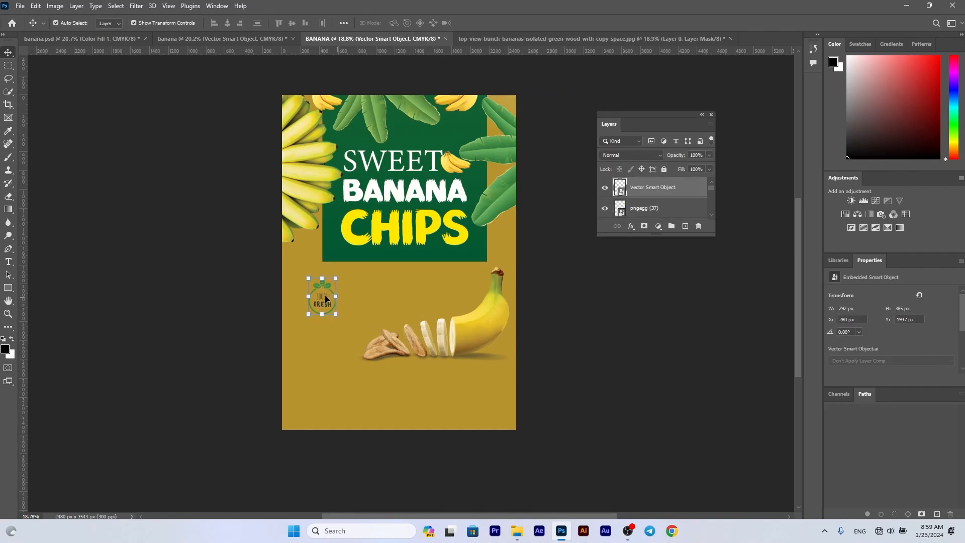
pyautogui.moveTo(311, 179); pyautogui.dragTo(281, 366)
pyautogui.moveTo(323, 104); pyautogui.dragTo(283, 275)
pyautogui.click(217, 243)
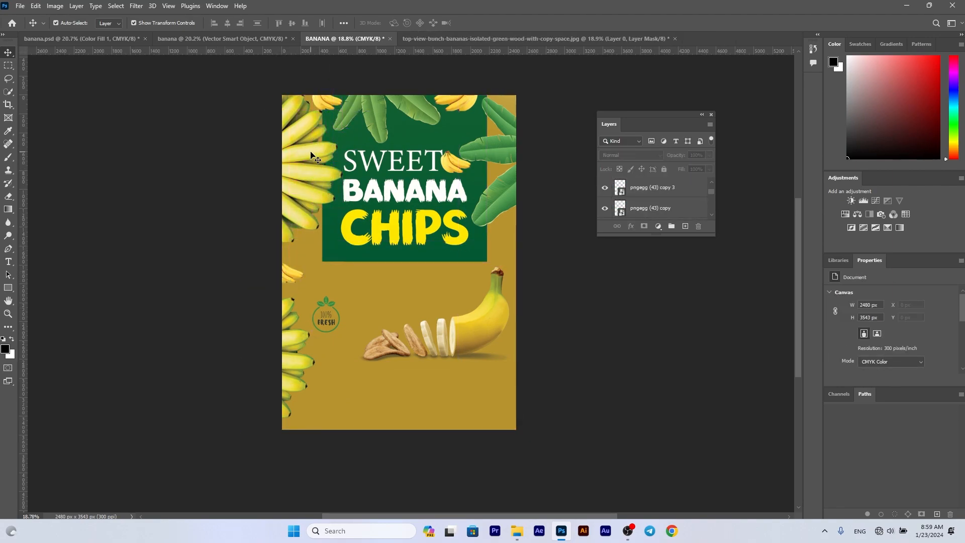
pyautogui.moveTo(310, 152); pyautogui.dragTo(301, 154)
pyautogui.click(213, 158)
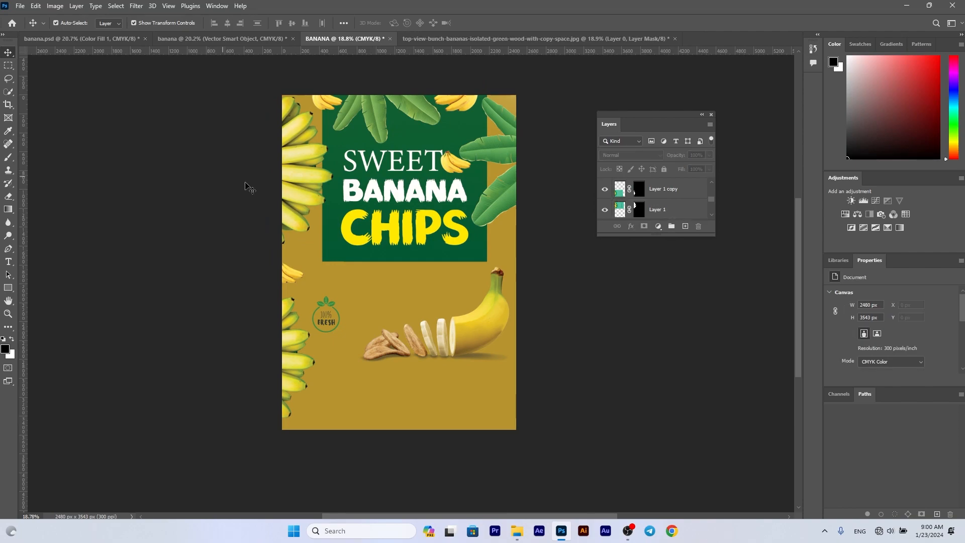
# - Bring the 100% NATURAL badge over from the banana document and place it below the FRESH badge at about 234 × 299 px
pyautogui.hotkey('ctrl', 'shift', 'Tab')
pyautogui.moveTo(327, 404); pyautogui.dragTo(328, 380)
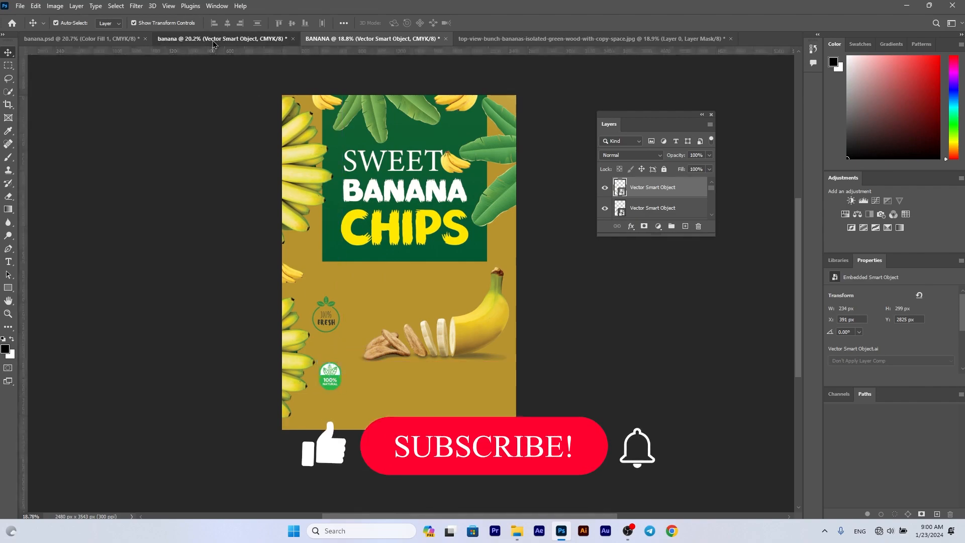
pyautogui.click(214, 43)
pyautogui.click(359, 40)
# - Add the text "NET WET." below the 100% NATURAL badge and colour it white
pyautogui.scroll(-1, 345, 349)
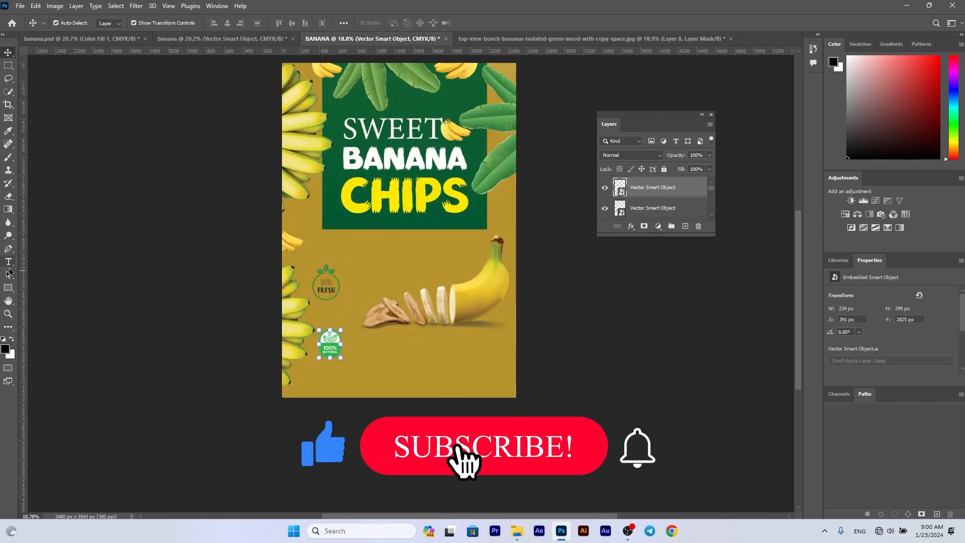
pyautogui.click(8, 261)
pyautogui.click(329, 374)
pyautogui.write('NET WET.')
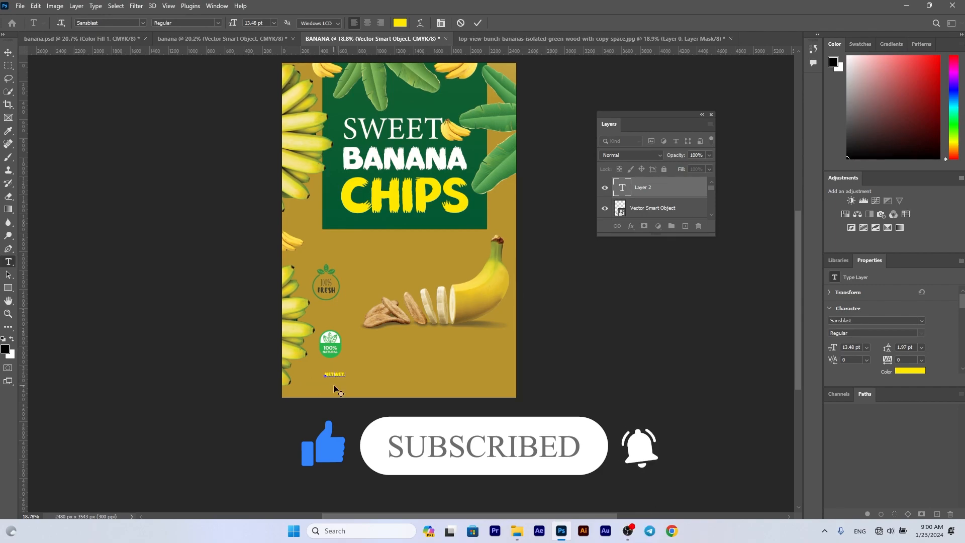
pyautogui.click(907, 371)
pyautogui.moveTo(563, 262); pyautogui.dragTo(499, 151)
pyautogui.press('Return')
# - Set the NET WET. text to Minion Variable Concept Bold and enlarge it to about 18 pt
pyautogui.click(923, 321)
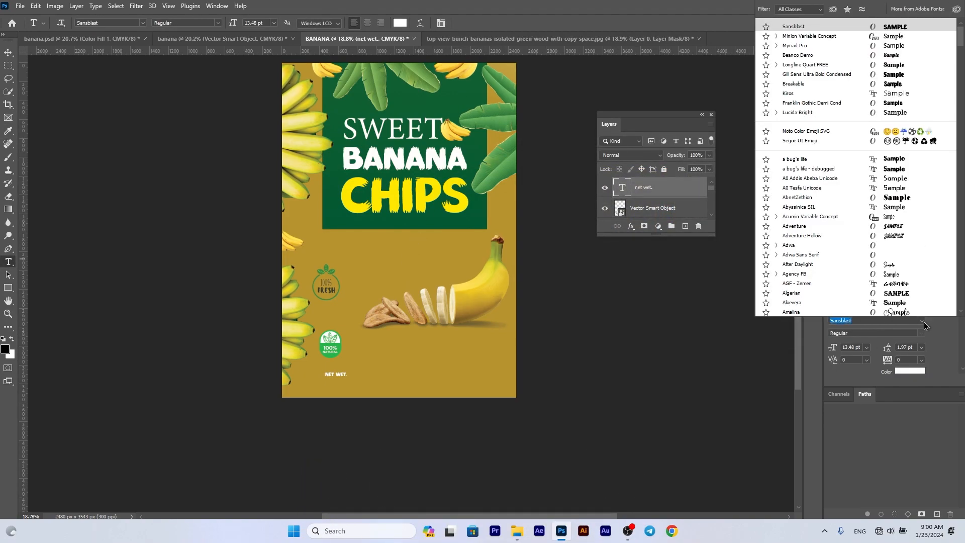
pyautogui.click(895, 39)
pyautogui.click(903, 336)
pyautogui.click(904, 367)
pyautogui.click(3, 54)
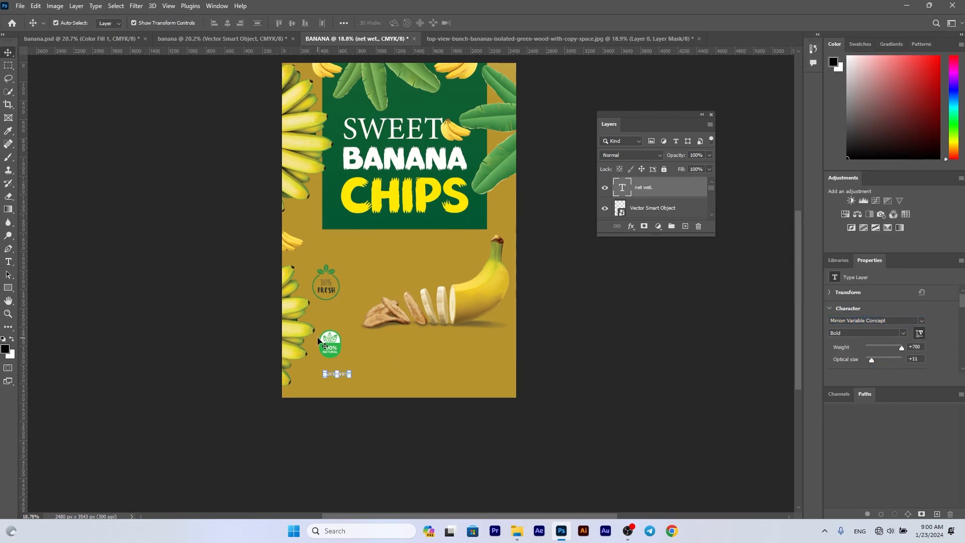
pyautogui.scroll(3, 347, 362)
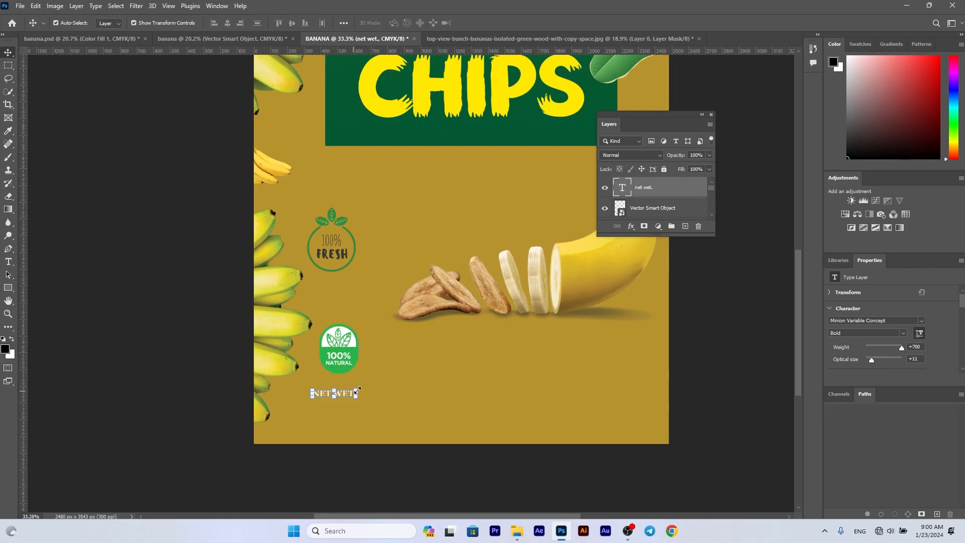
pyautogui.moveTo(361, 389); pyautogui.dragTo(339, 400)
pyautogui.press('Return')
# - Duplicate the NET WET. text, change the copy to 100KG, enlarge it and place it directly below
pyautogui.doubleClick(340, 403)
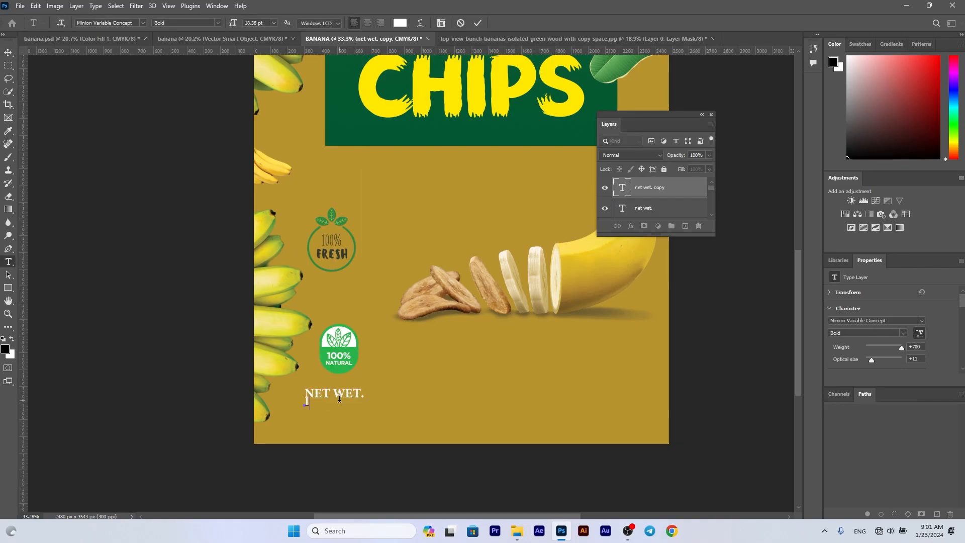
pyautogui.click(478, 22)
pyautogui.moveTo(347, 395)
pyautogui.mouseDown()
pyautogui.moveTo(382, 381)
pyautogui.moveTo(350, 420)
pyautogui.moveTo(350, 409)
pyautogui.mouseUp()
pyautogui.scroll(-1, 350, 410)
pyautogui.scroll(-2, 350, 410)
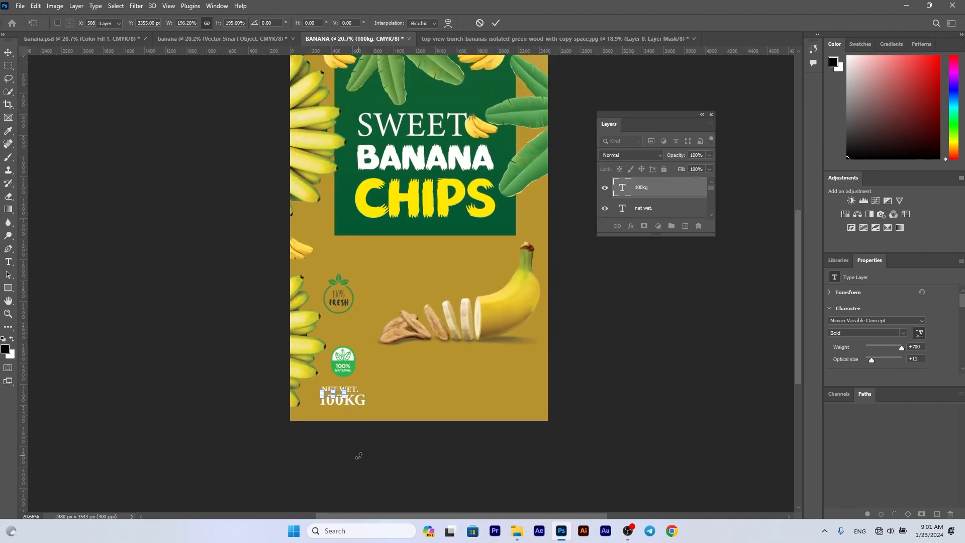
pyautogui.click(358, 456)
# - Draw a rectangle about 1708 × 179 px below the sliced banana, extending past the page's right edge
pyautogui.press('u')
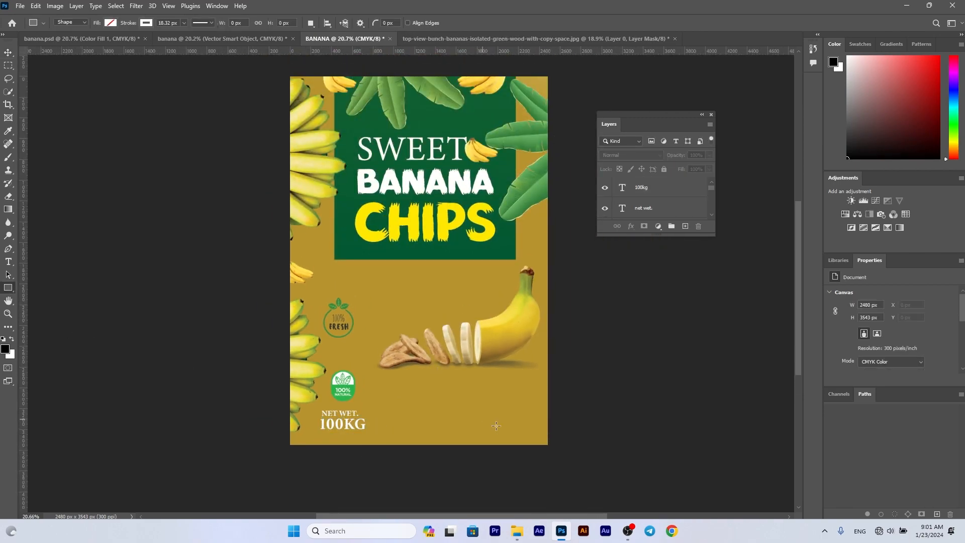
pyautogui.moveTo(396, 400); pyautogui.dragTo(573, 404)
pyautogui.click(111, 23)
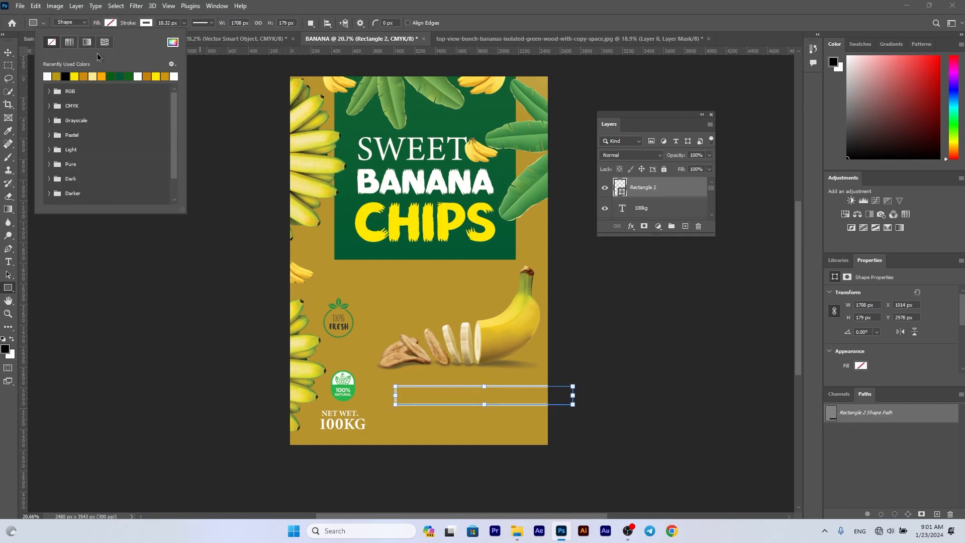
pyautogui.click(340, 235)
pyautogui.click(503, 224)
pyautogui.click(112, 23)
pyautogui.click(146, 23)
pyautogui.click(146, 22)
# - Give the rectangle a linear gradient fill and set its black stop to the green sampled from the panel
pyautogui.click(110, 22)
pyautogui.click(87, 42)
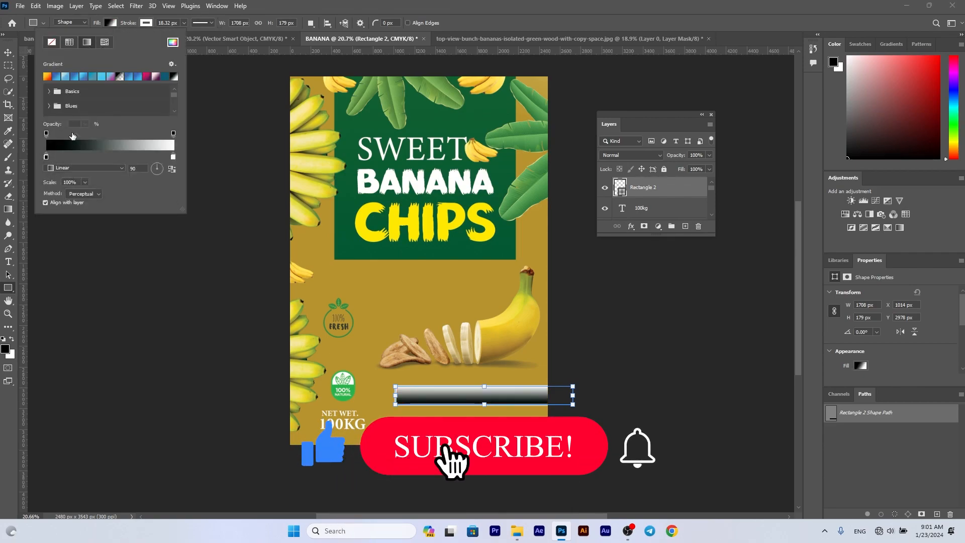
pyautogui.doubleClick(46, 157)
pyautogui.click(347, 222)
pyautogui.click(759, 164)
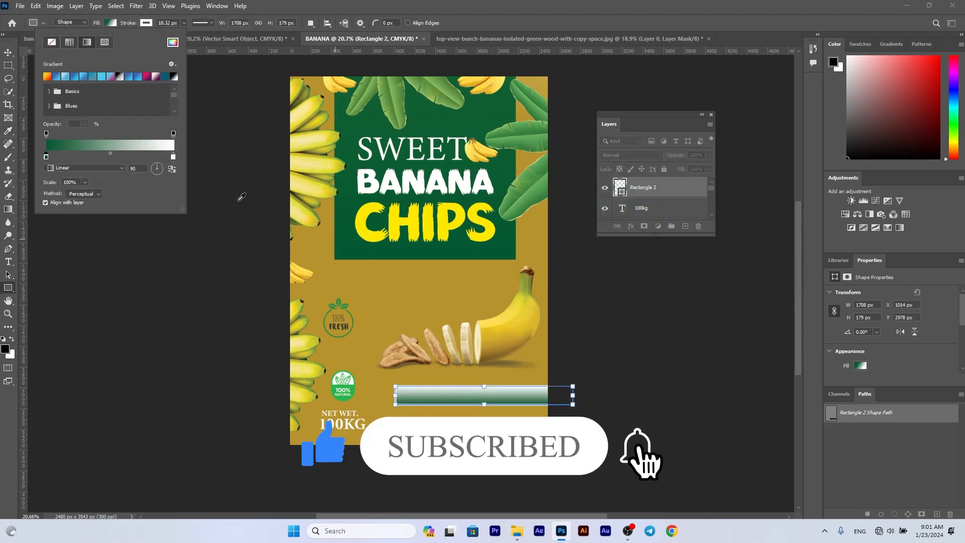
# - Set the gradient's white stop to the green sampled from the panel and remove the rectangle's white stroke
pyautogui.doubleClick(174, 157)
pyautogui.click(372, 119)
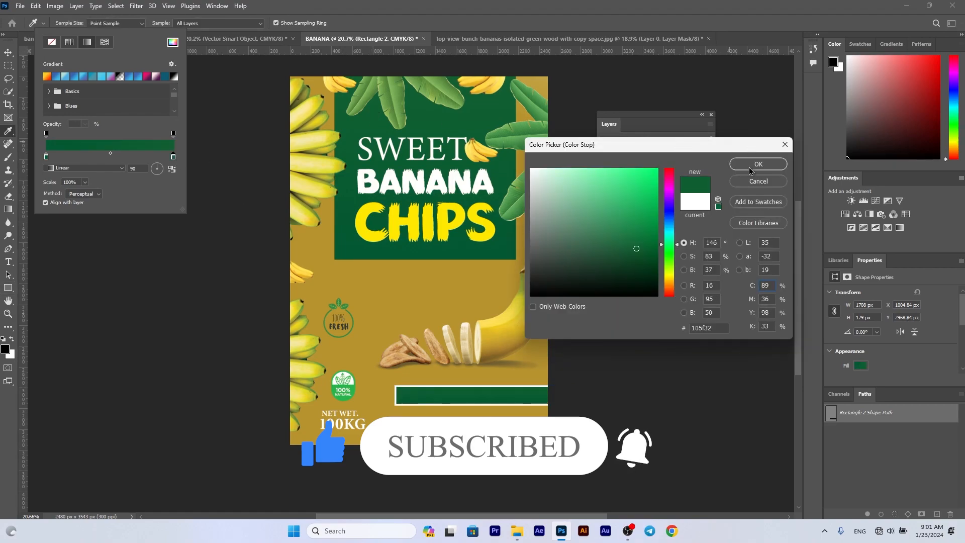
pyautogui.click(759, 164)
pyautogui.click(146, 23)
# - Add the white text FOOD INTENTION in Minion Variable Concept Bold over the green rectangle
pyautogui.press('t')
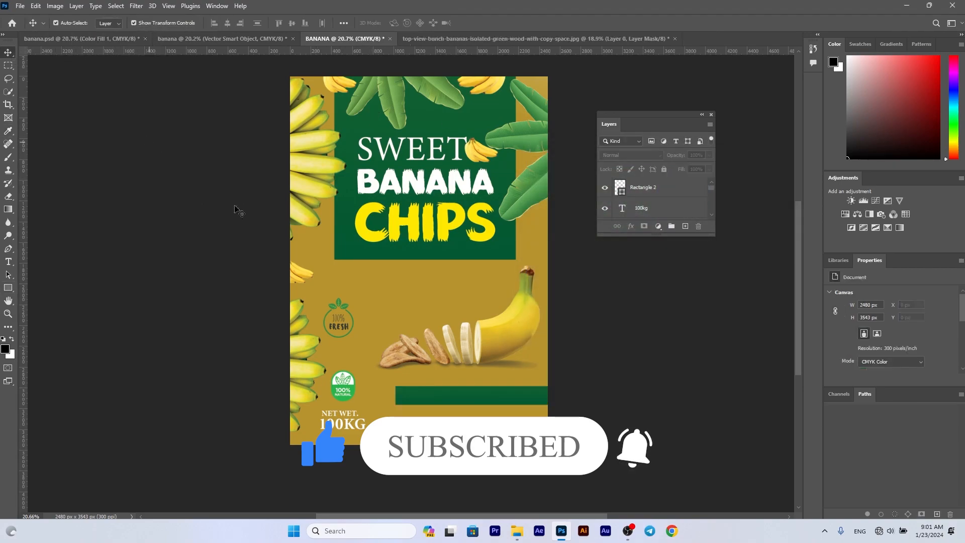
pyautogui.click(427, 403)
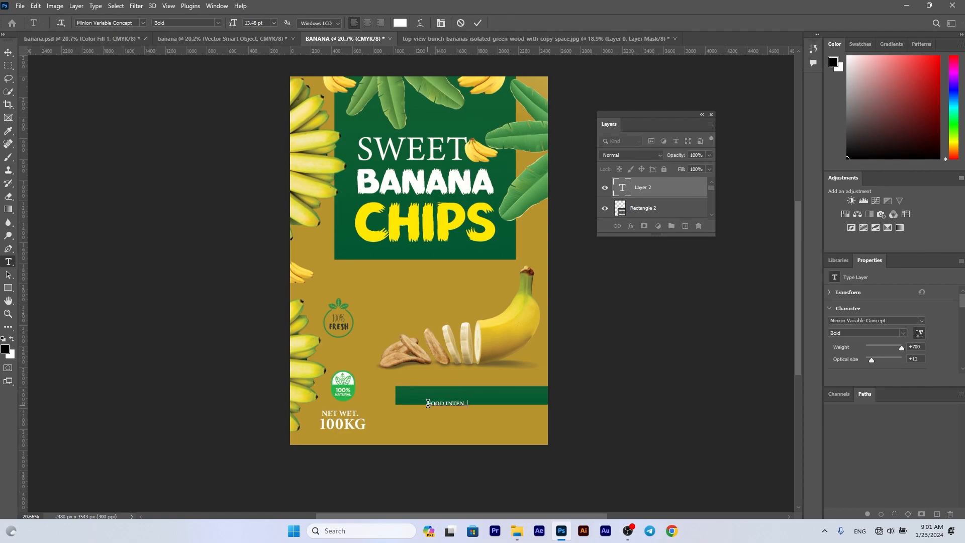
pyautogui.click(478, 23)
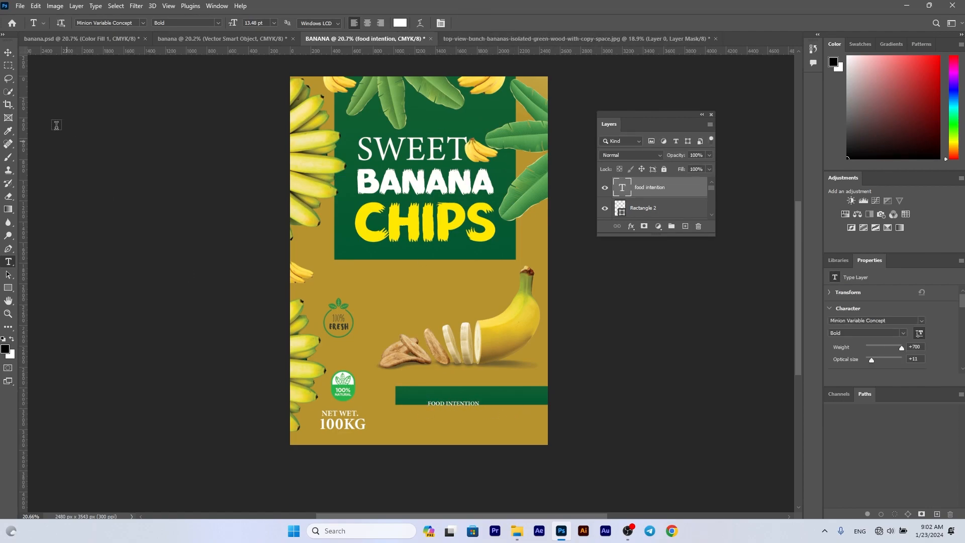
# - Enlarge the FOOD INTENTION text to about 251%, change its style to Regular and fit it inside the green rectangle
pyautogui.press('v')
pyautogui.moveTo(479, 402)
pyautogui.mouseDown()
pyautogui.moveTo(522, 368)
pyautogui.moveTo(512, 395)
pyautogui.moveTo(478, 405)
pyautogui.moveTo(549, 385)
pyautogui.moveTo(492, 401)
pyautogui.mouseUp()
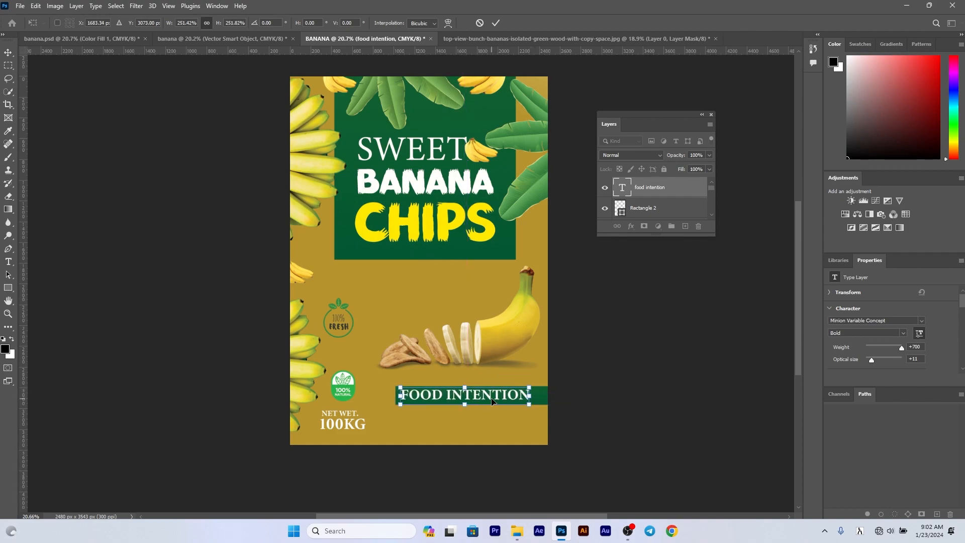
pyautogui.press('Return')
pyautogui.click(903, 333)
pyautogui.click(845, 345)
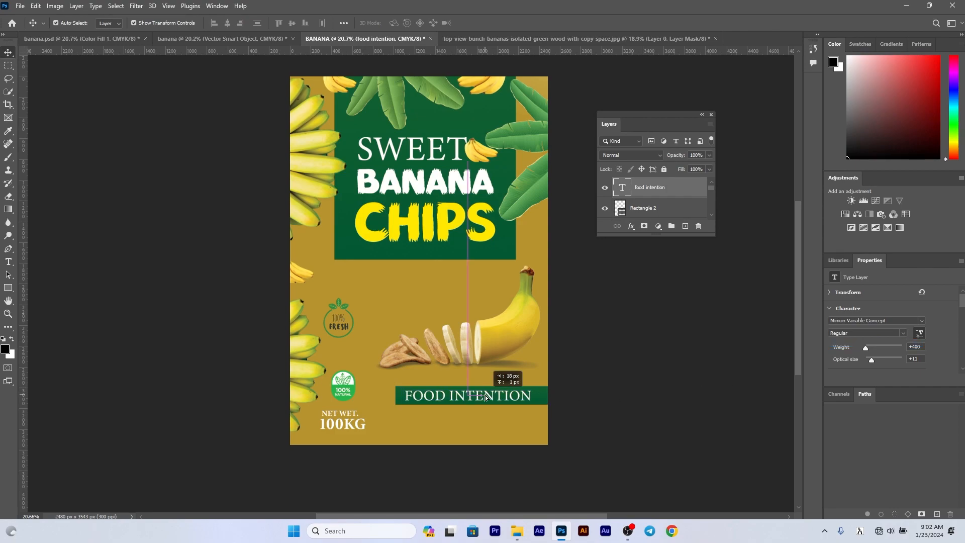
pyautogui.click(633, 406)
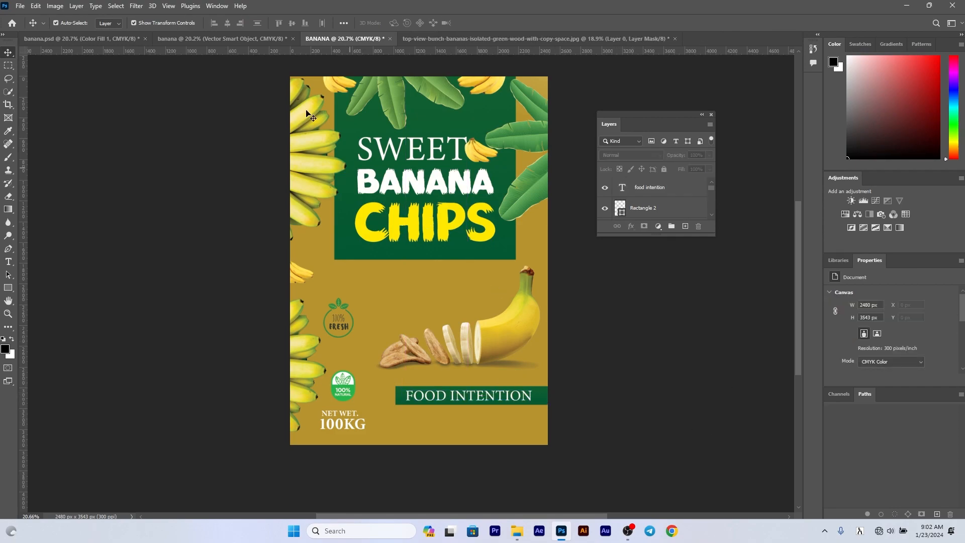
# - Copy the row of nutrition badges from the reference banana document into BANANA and place it below the green banner
pyautogui.click(221, 39)
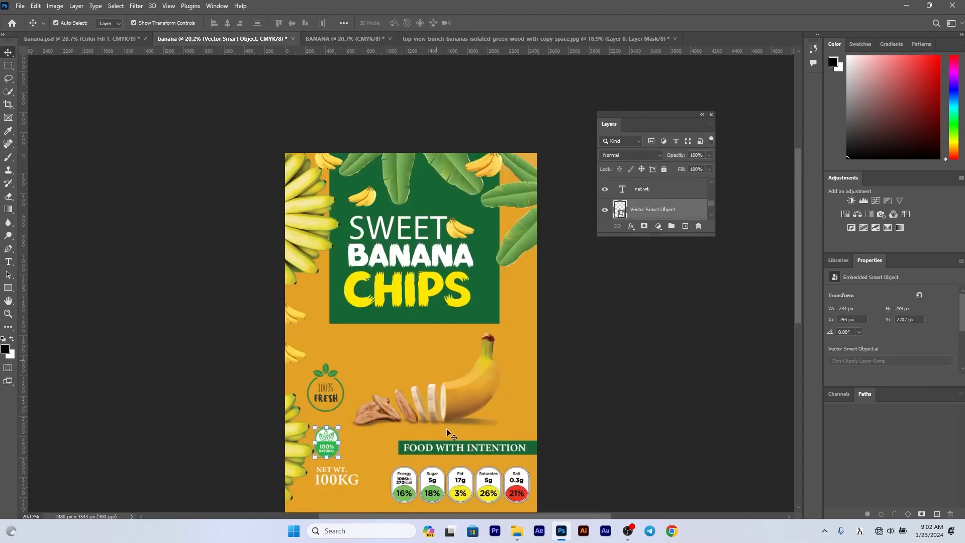
pyautogui.moveTo(314, 41); pyautogui.dragTo(479, 421)
pyautogui.click(550, 394)
pyautogui.moveTo(565, 387); pyautogui.dragTo(521, 381)
pyautogui.hotkey('ctrl', 't')
pyautogui.press('Return')
pyautogui.moveTo(468, 427); pyautogui.dragTo(461, 424)
# - Move the sliced banana, the green banner with its text and the nutrition badges slightly upward to even out their spacing
pyautogui.moveTo(511, 349); pyautogui.dragTo(512, 325)
pyautogui.moveTo(571, 390); pyautogui.dragTo(516, 384)
pyautogui.moveTo(515, 383); pyautogui.dragTo(514, 375)
pyautogui.moveTo(505, 420); pyautogui.dragTo(503, 411)
pyautogui.click(664, 397)
pyautogui.scroll(1, 491, 414)
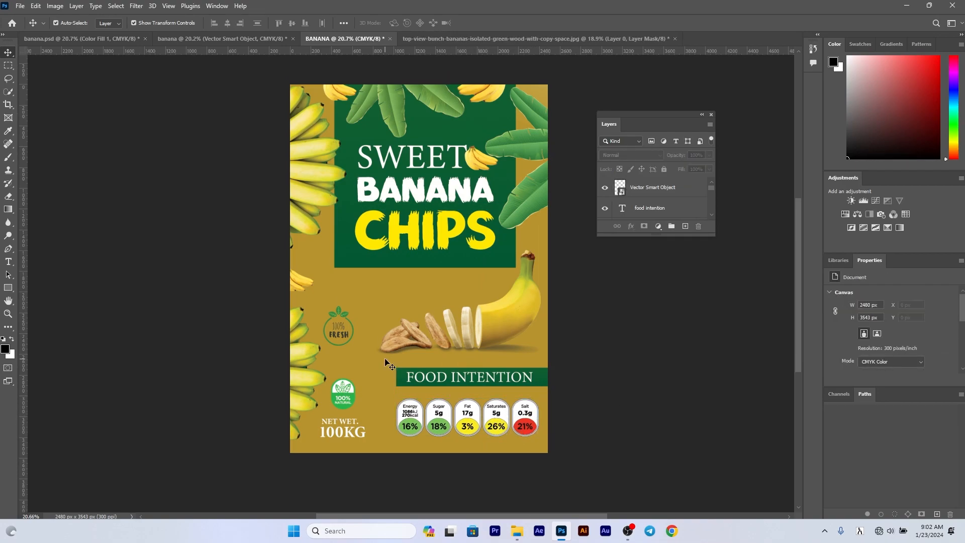